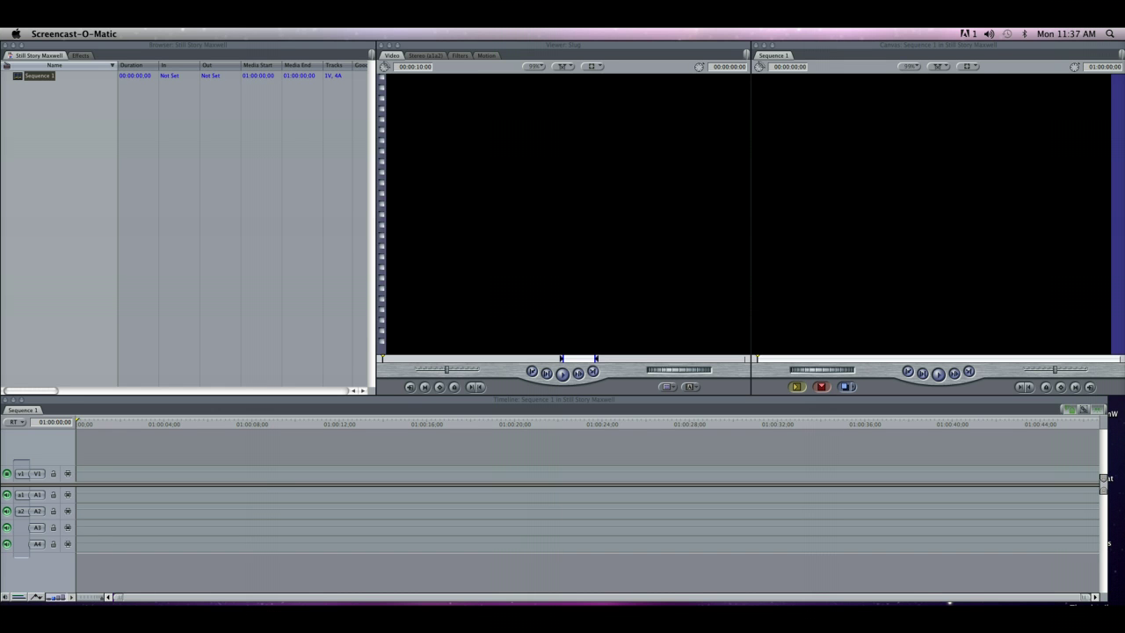
- Arrange the workspace windows in the Standard layout
click(77, 182)
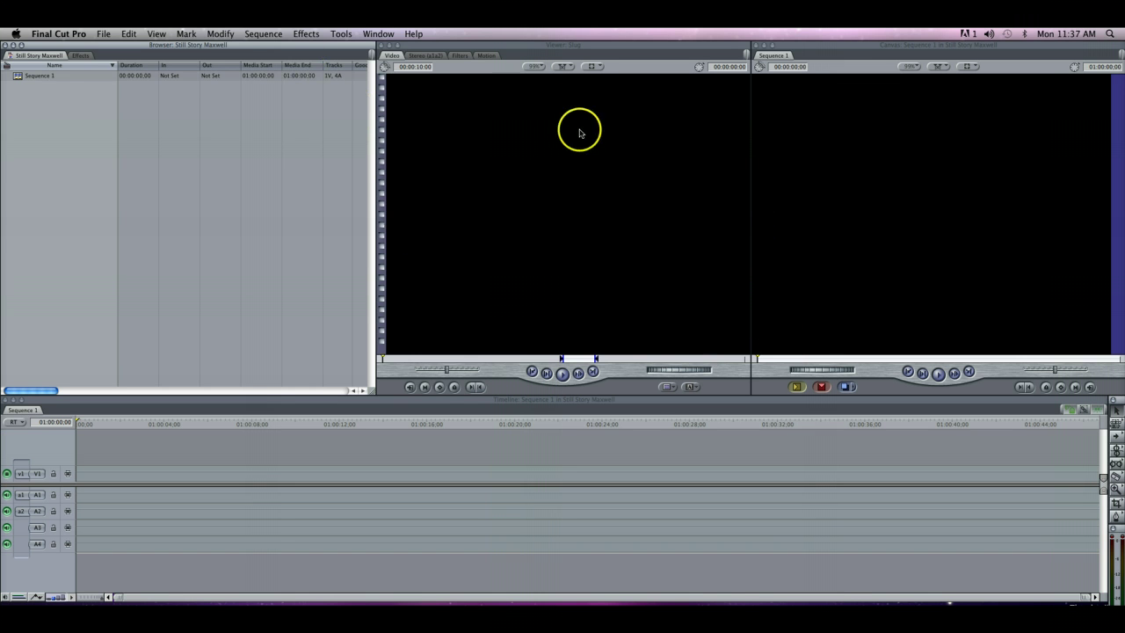
click(380, 33)
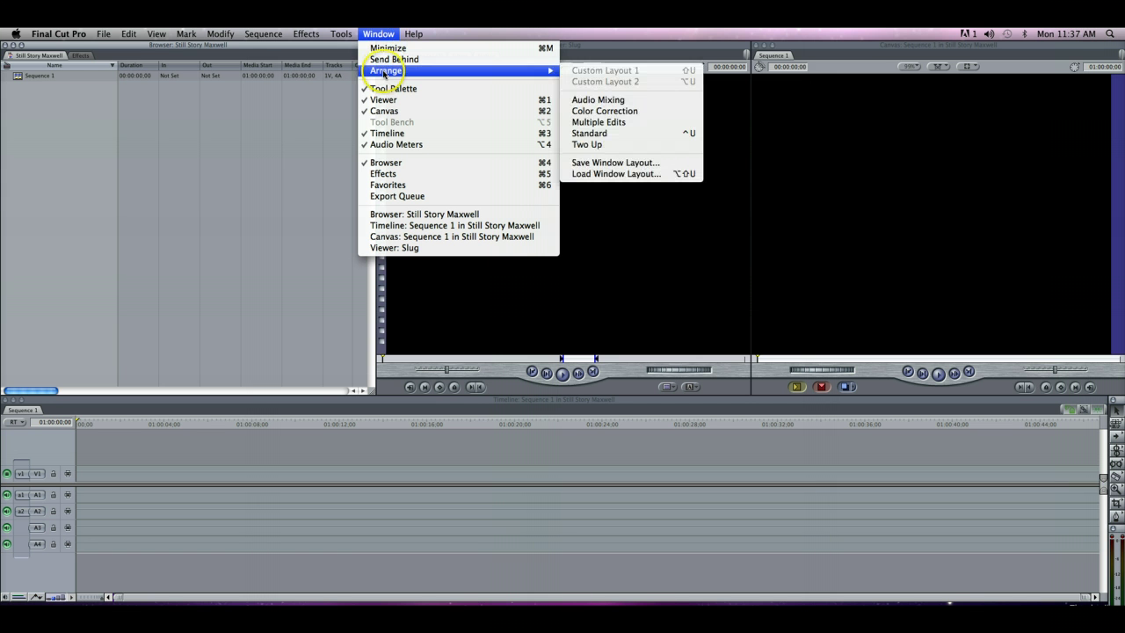
mouse_move(380, 71)
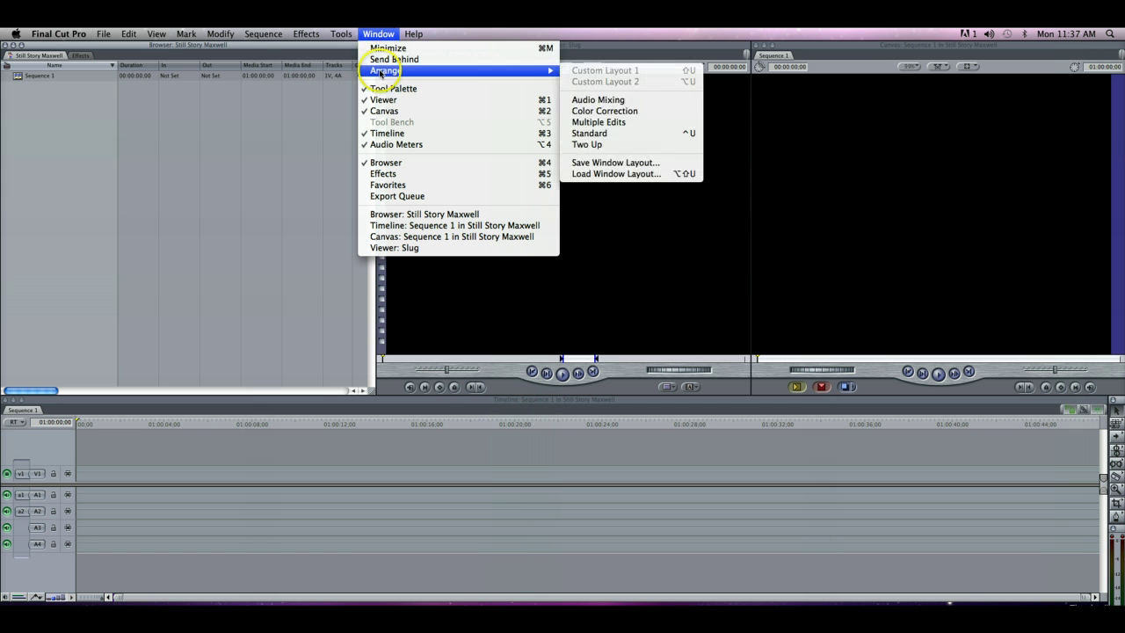
click(609, 137)
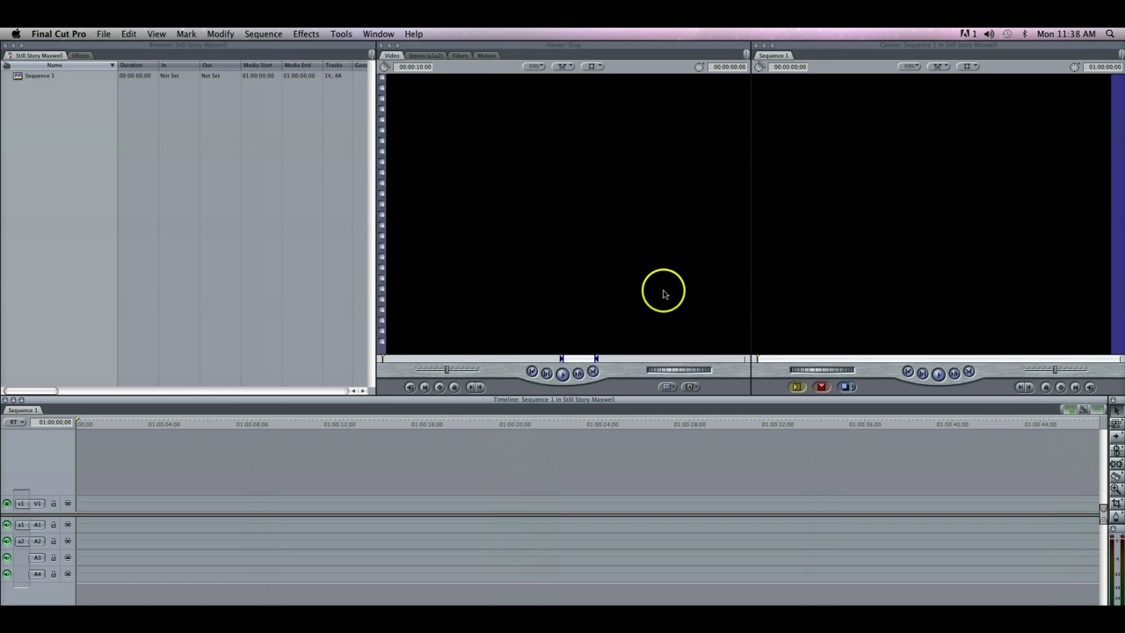
- Close the Viewer and Timeline windows, then switch to the desktop
click(382, 45)
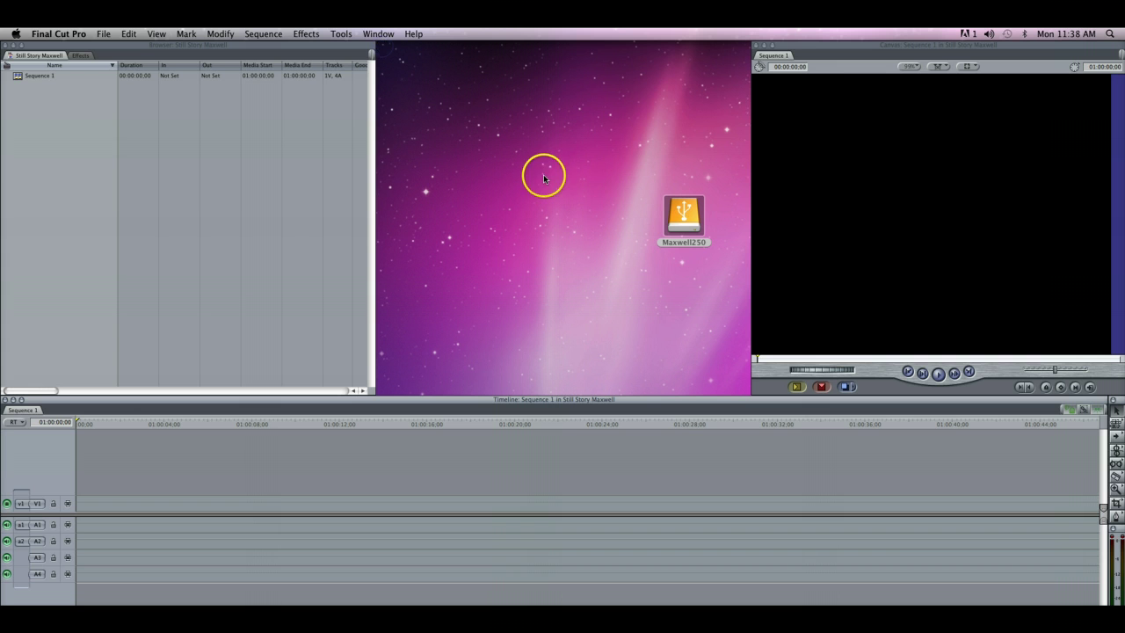
click(4, 400)
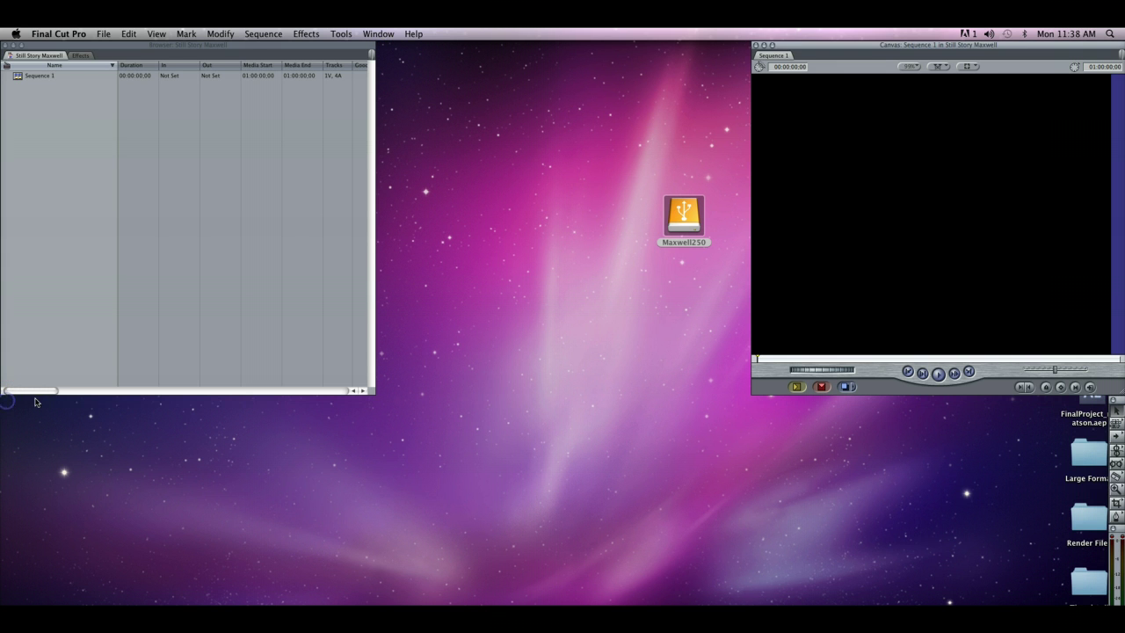
click(532, 326)
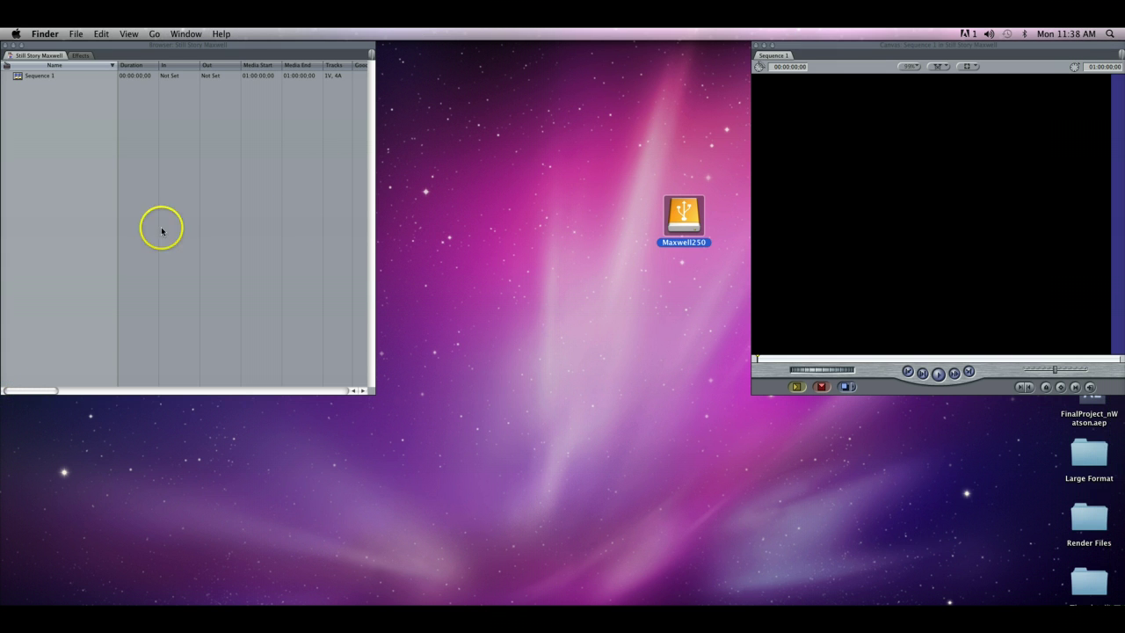
- Return to Final Cut Pro and bring back the closed Viewer and Timeline by reapplying the Standard window arrangement
click(91, 216)
click(378, 33)
mouse_move(392, 71)
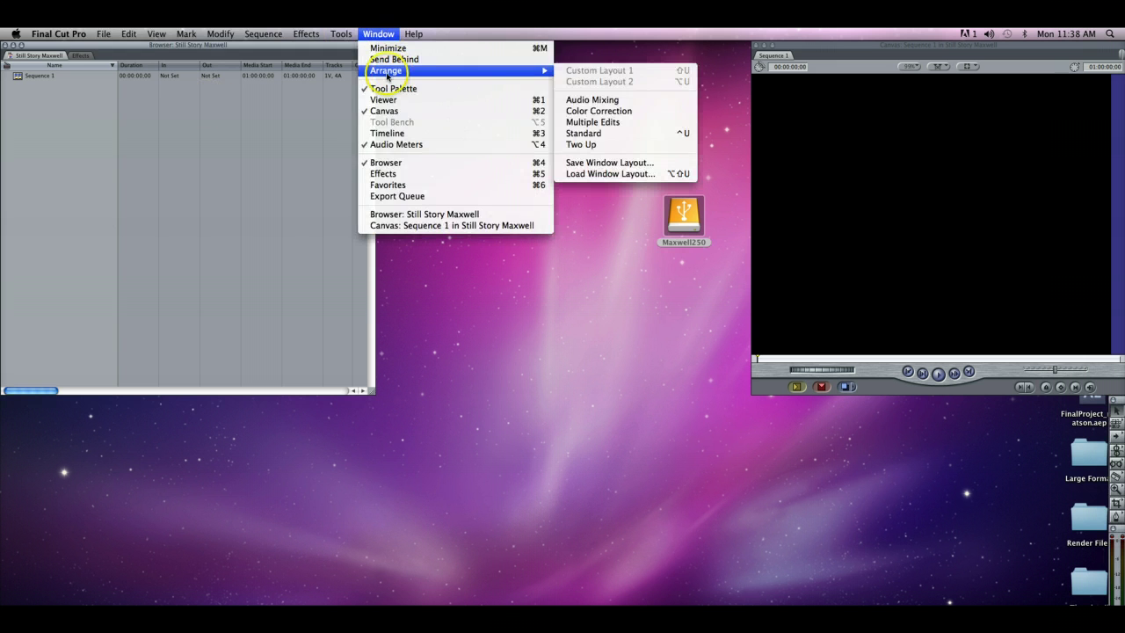
click(619, 134)
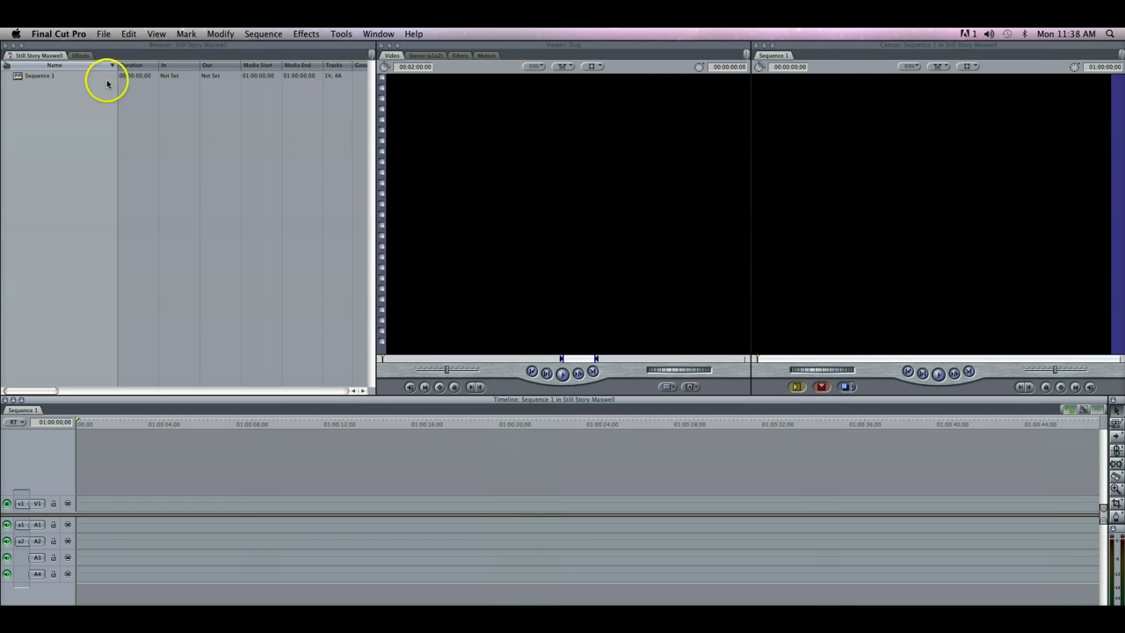
- Activate the Browser, Viewer, Canvas and Timeline windows in turn to examine the workspace, including the project's tab and the timeline playhead
click(158, 47)
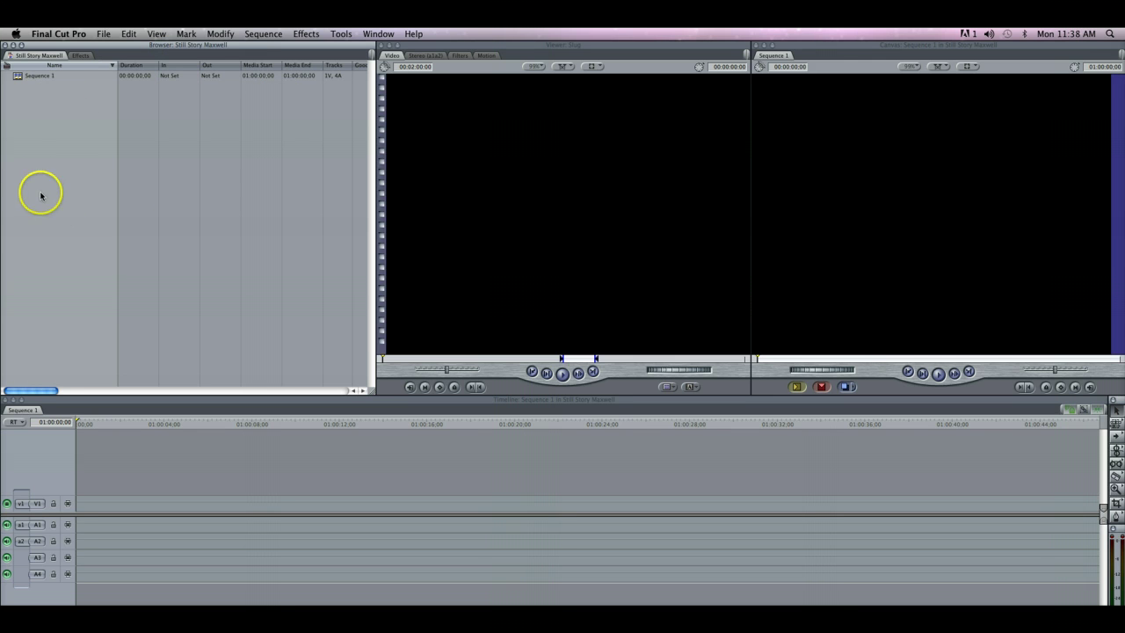
click(24, 57)
drag(31, 57, 44, 62)
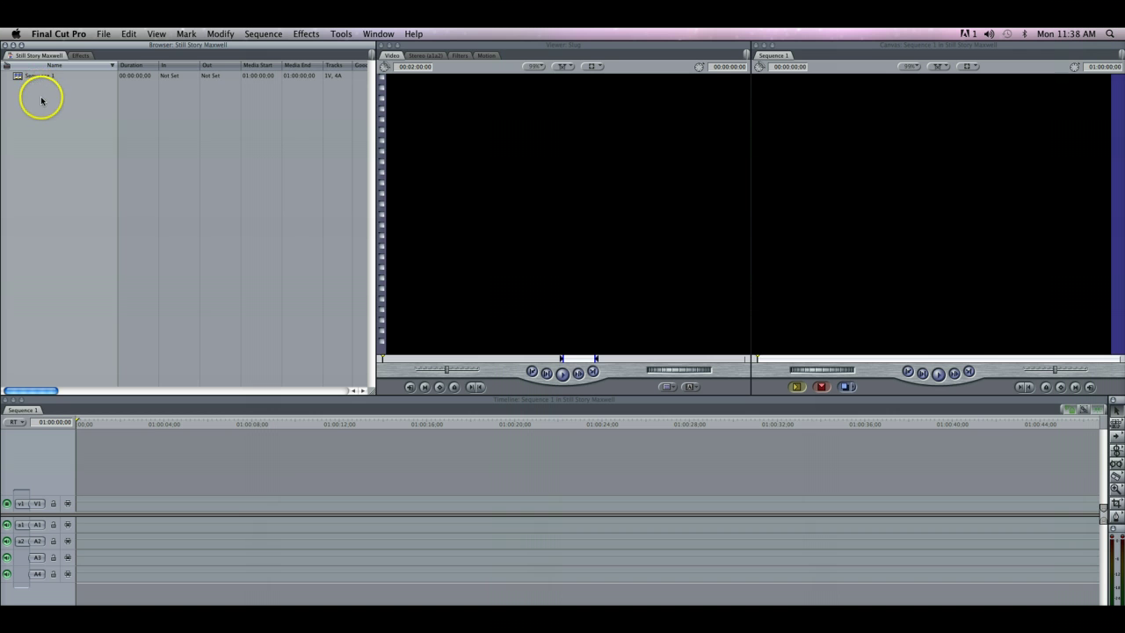
click(557, 138)
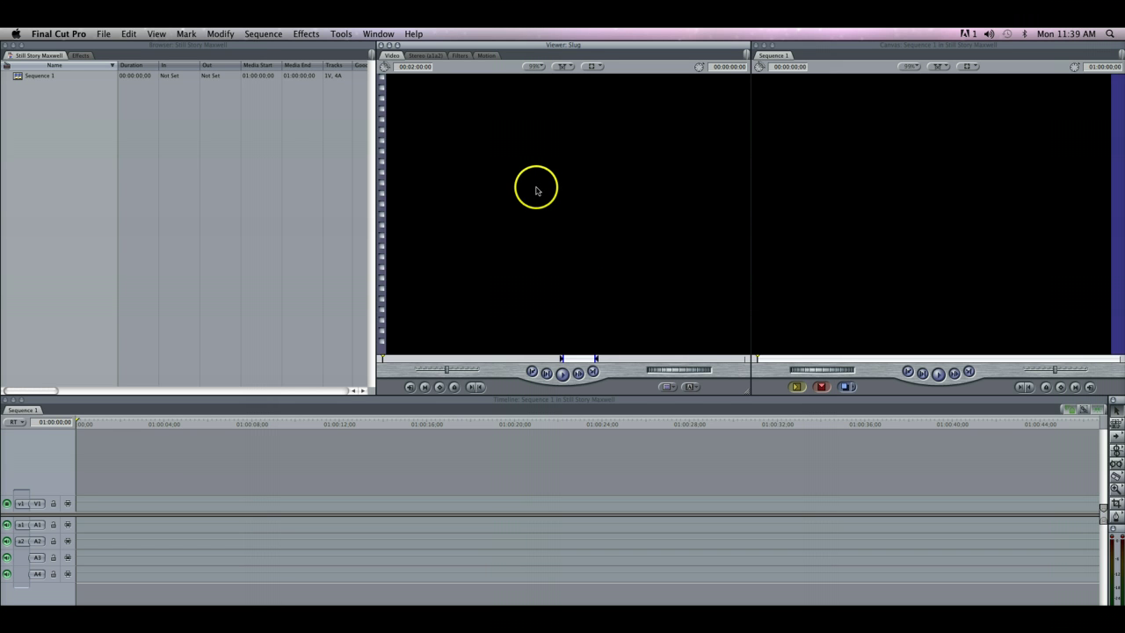
click(900, 170)
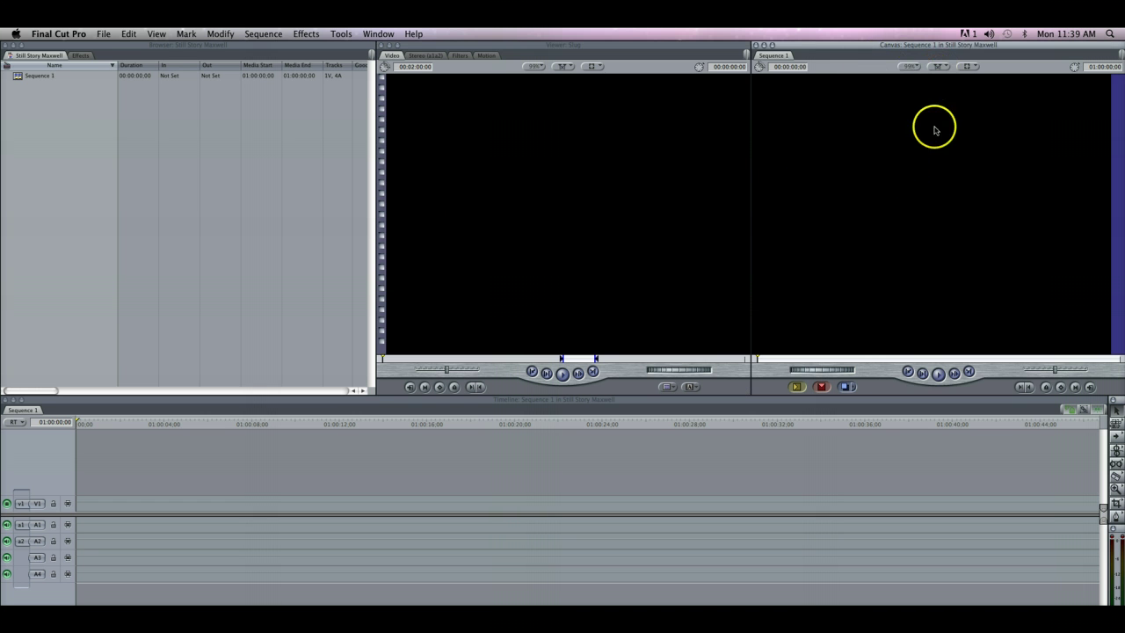
click(914, 182)
click(606, 453)
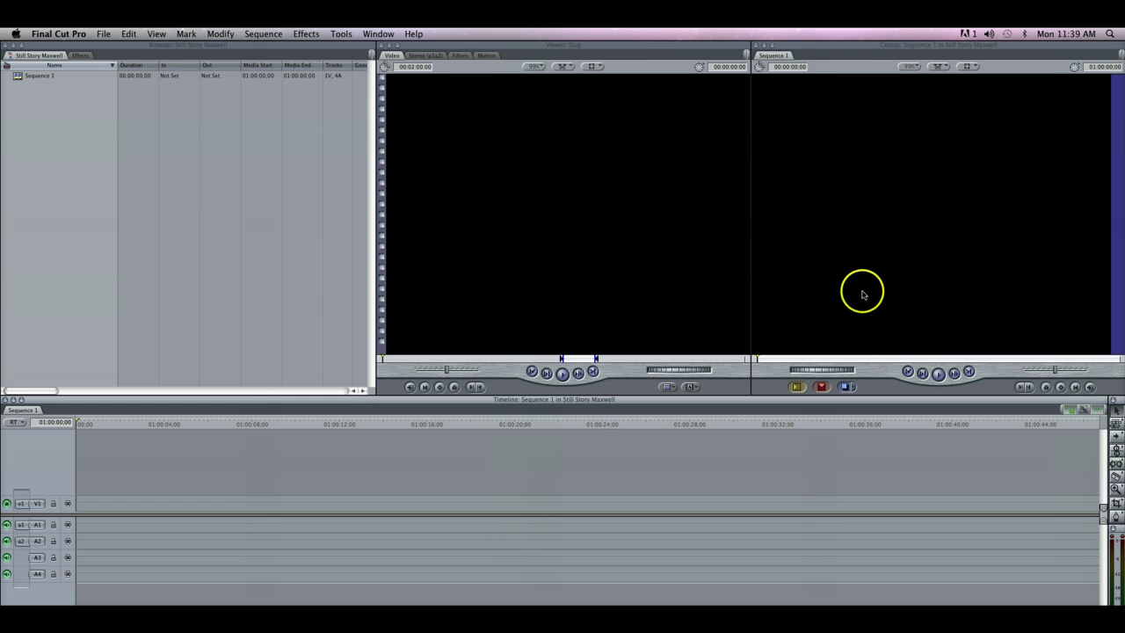
click(862, 292)
click(754, 447)
click(856, 271)
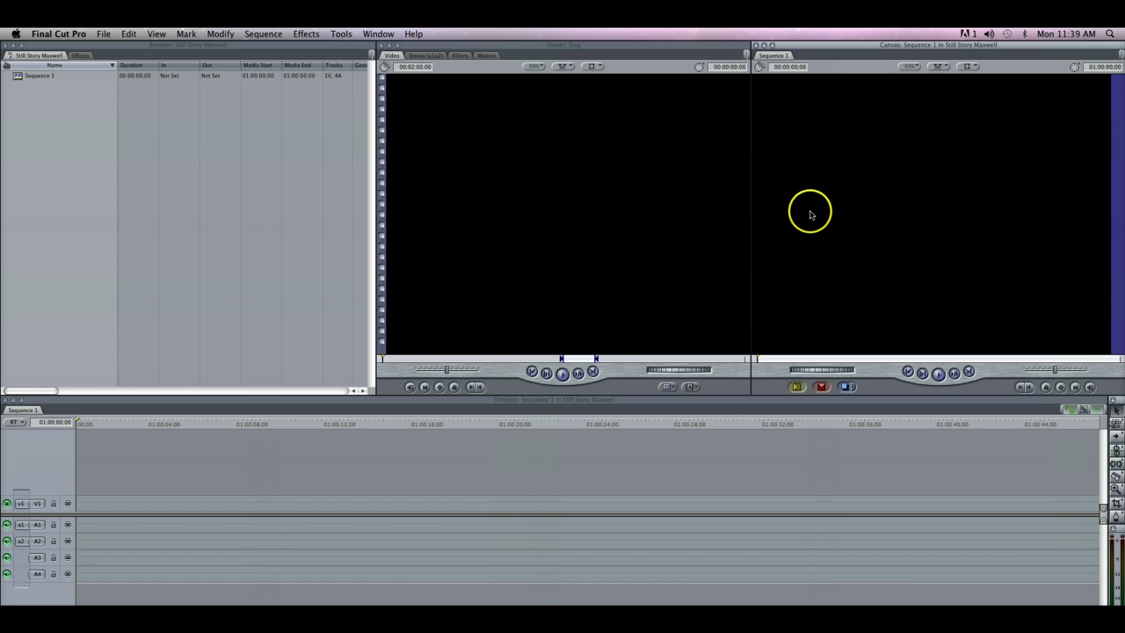
click(246, 483)
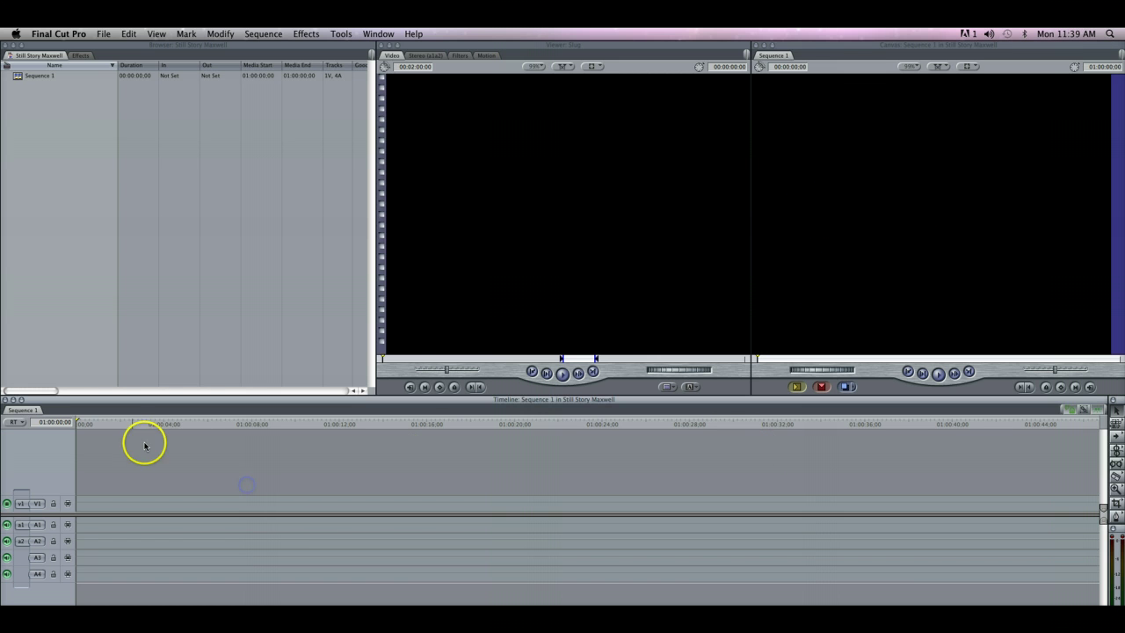
mouse_move(78, 423)
mouse_down()
mouse_move(351, 429)
mouse_move(170, 430)
mouse_move(578, 454)
mouse_move(78, 444)
mouse_up()
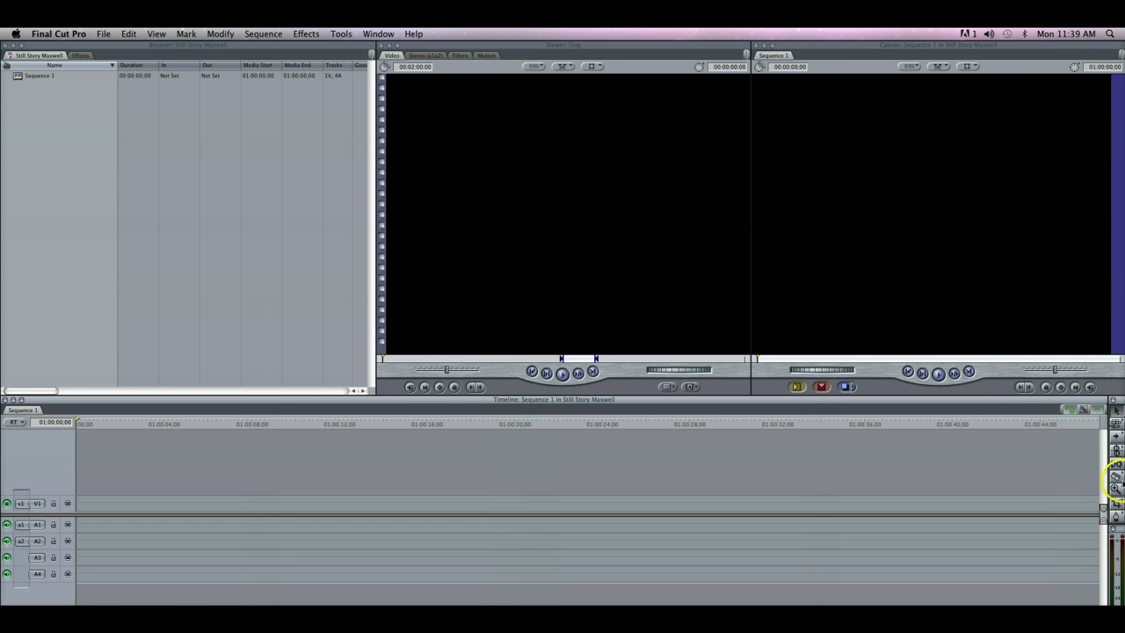
click(1115, 475)
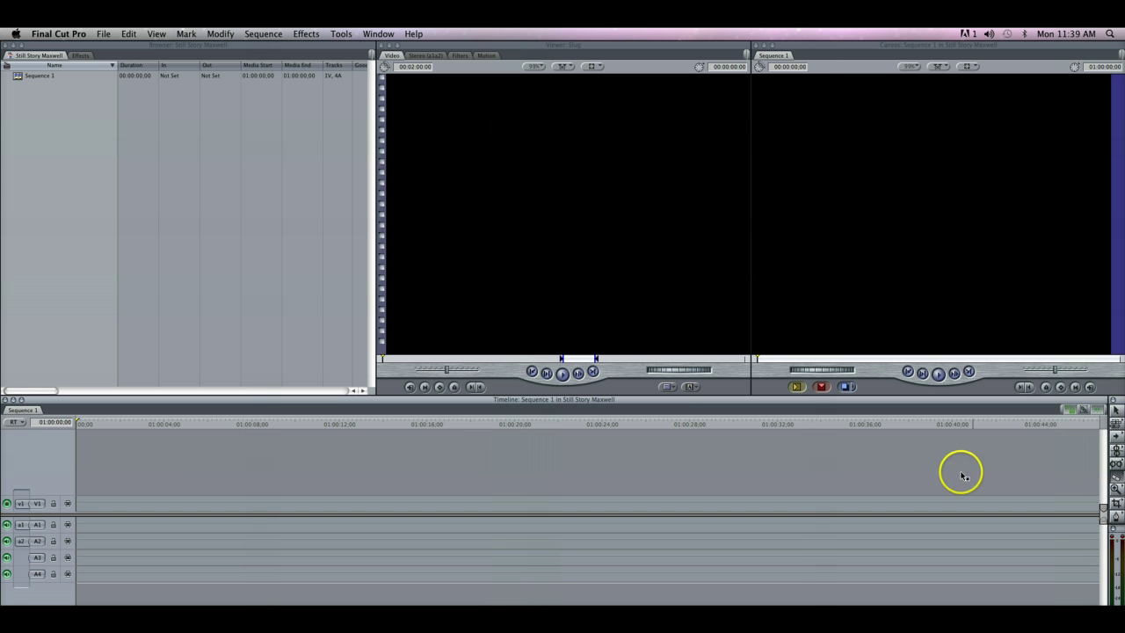
click(741, 312)
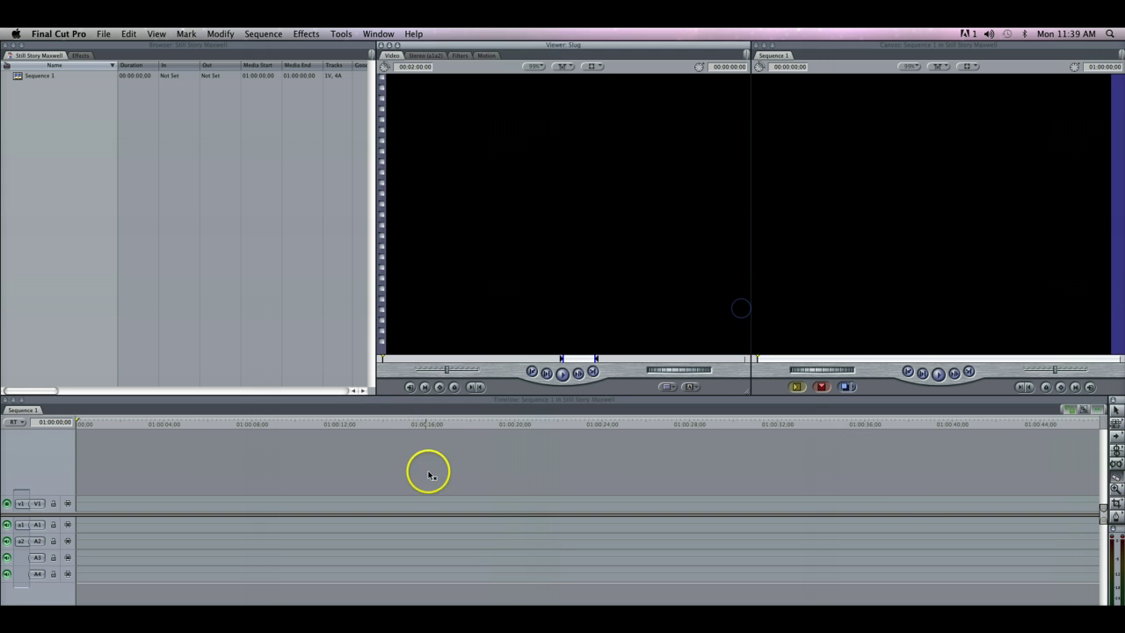
drag(430, 480, 526, 517)
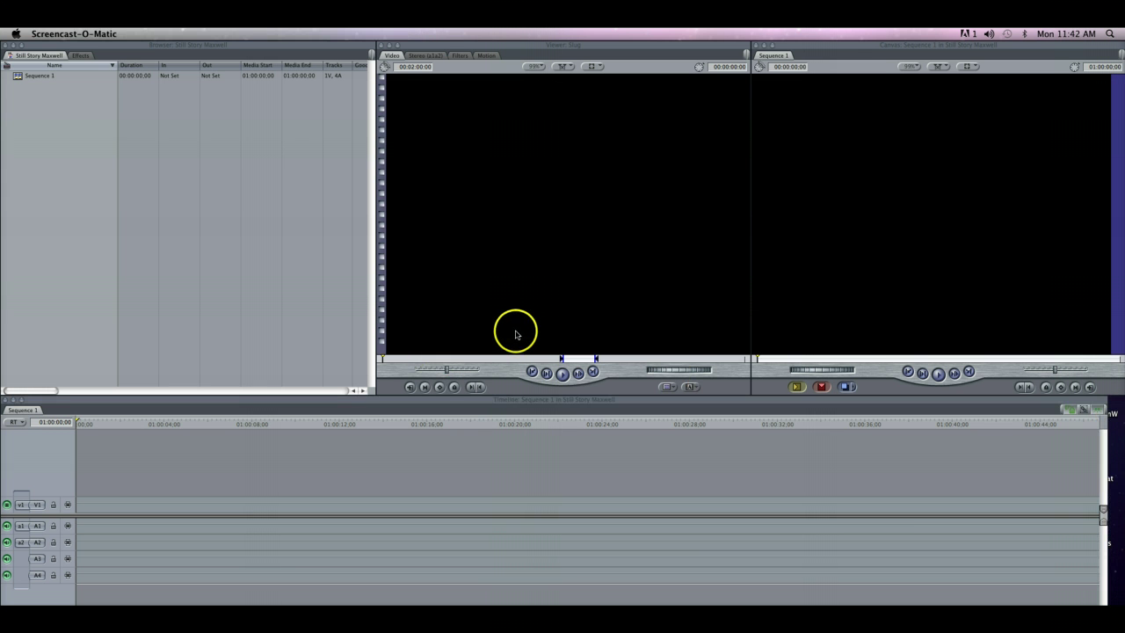
- Start importing files and browse on the external drive to the DFVP111 > Projects > Still Story > photos folder
click(78, 169)
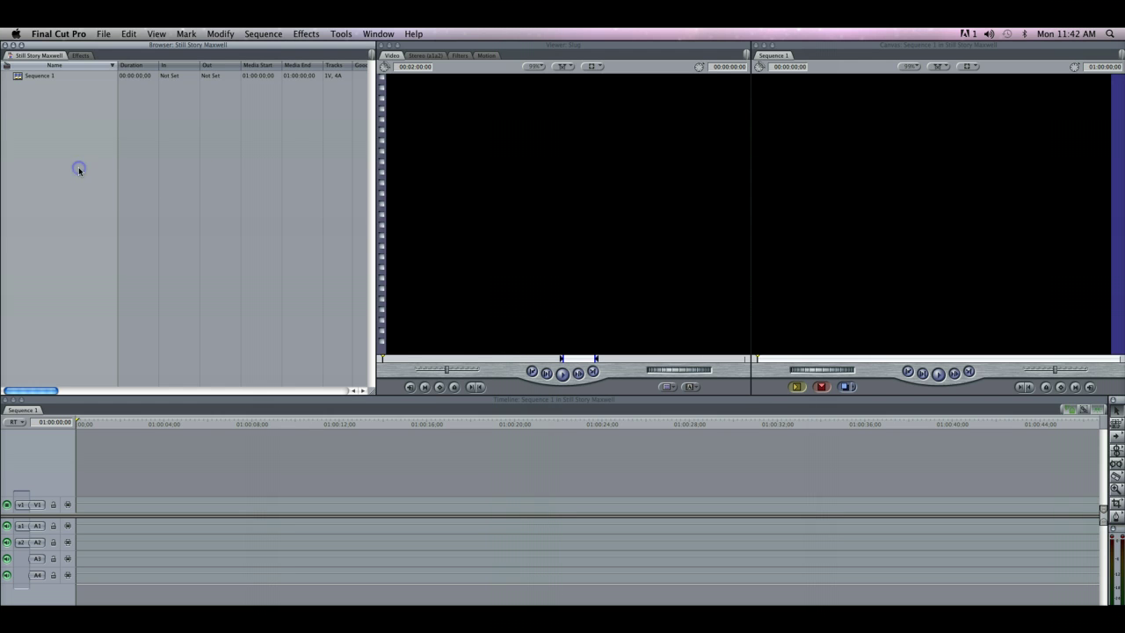
click(103, 33)
mouse_move(158, 209)
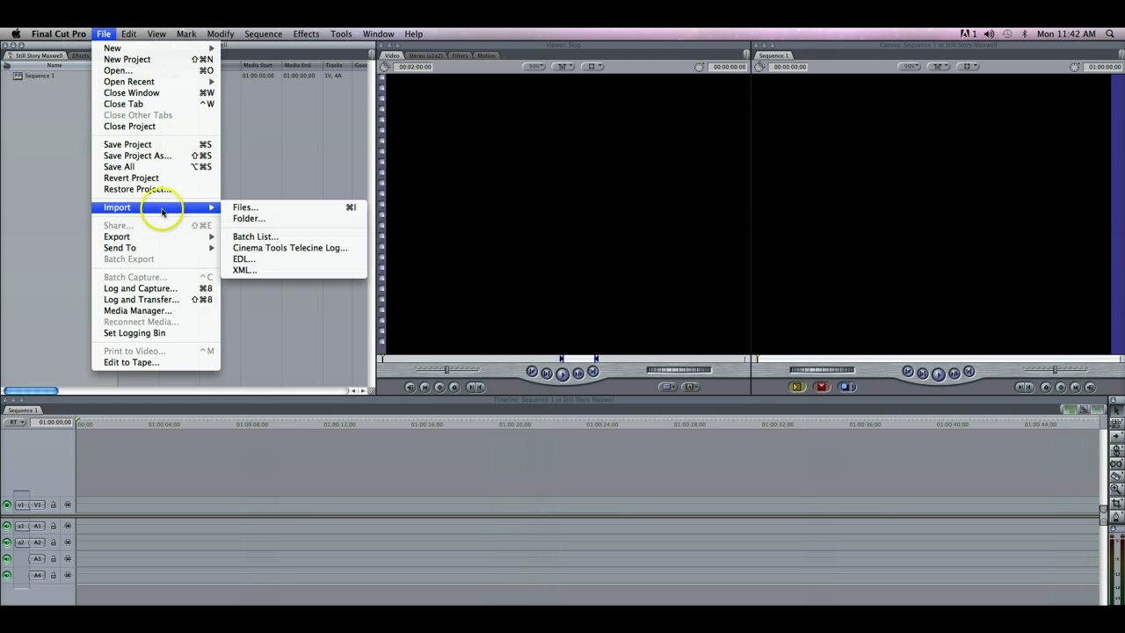
click(261, 209)
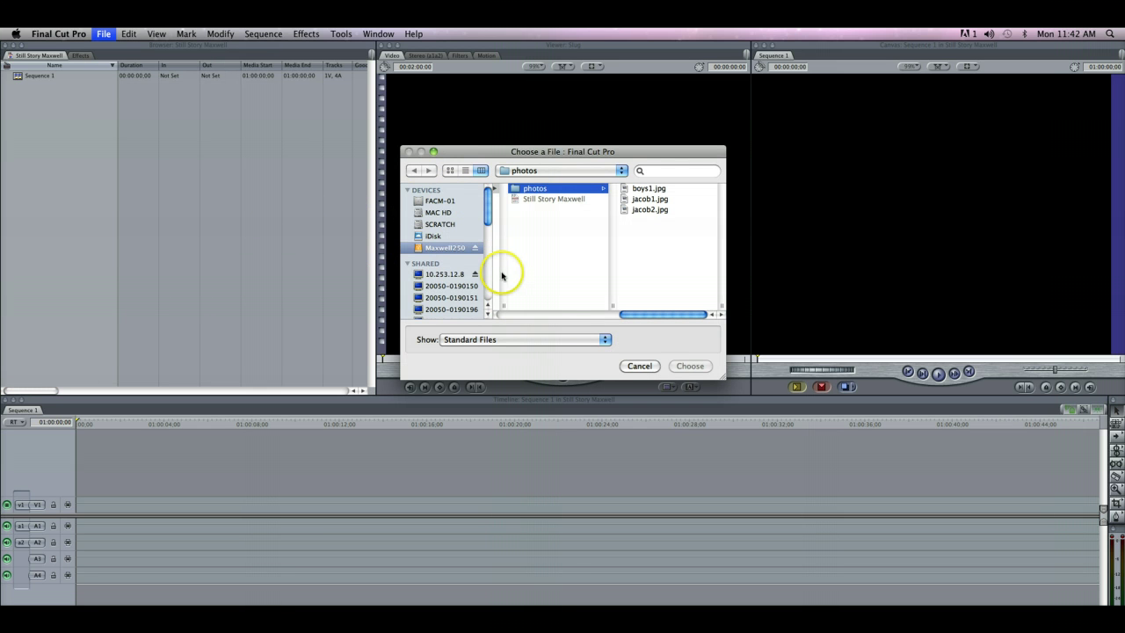
click(432, 248)
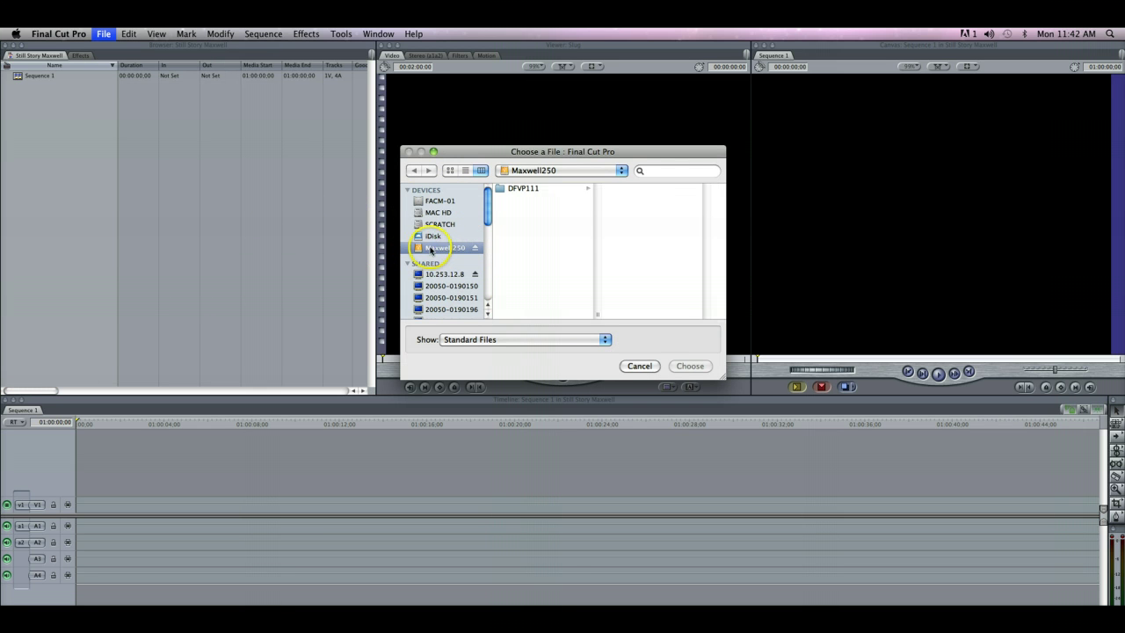
click(506, 190)
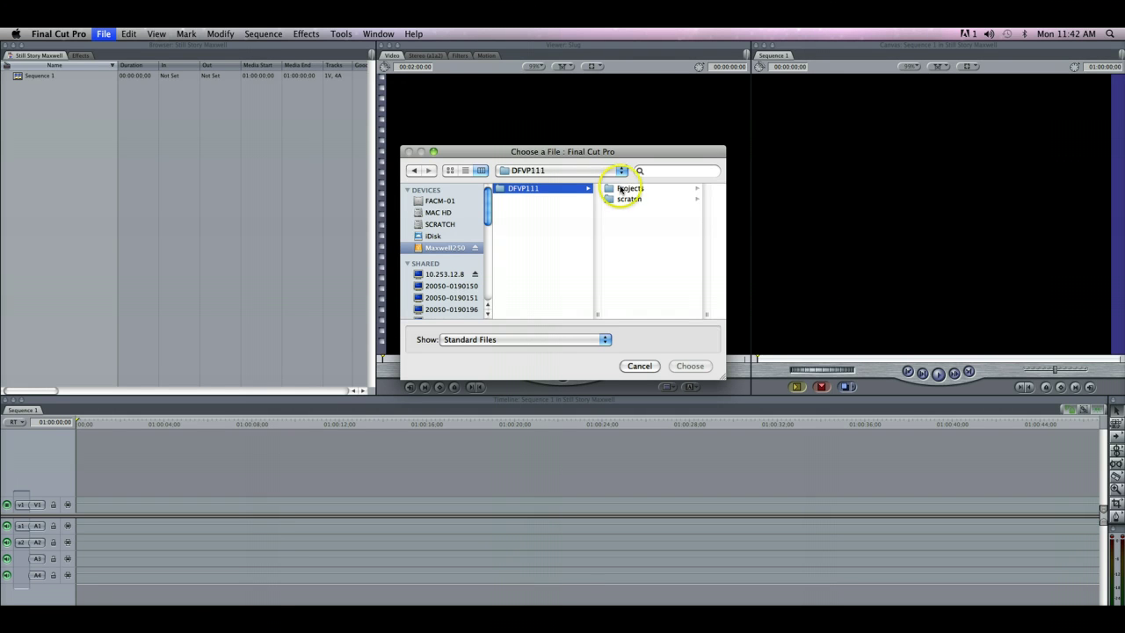
click(621, 190)
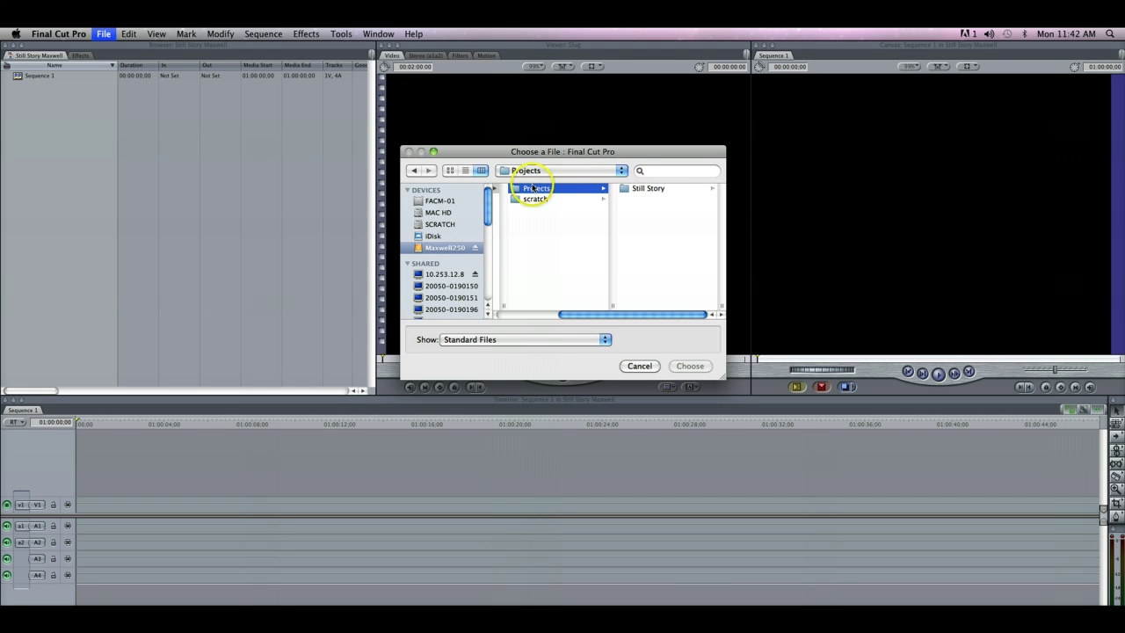
click(636, 192)
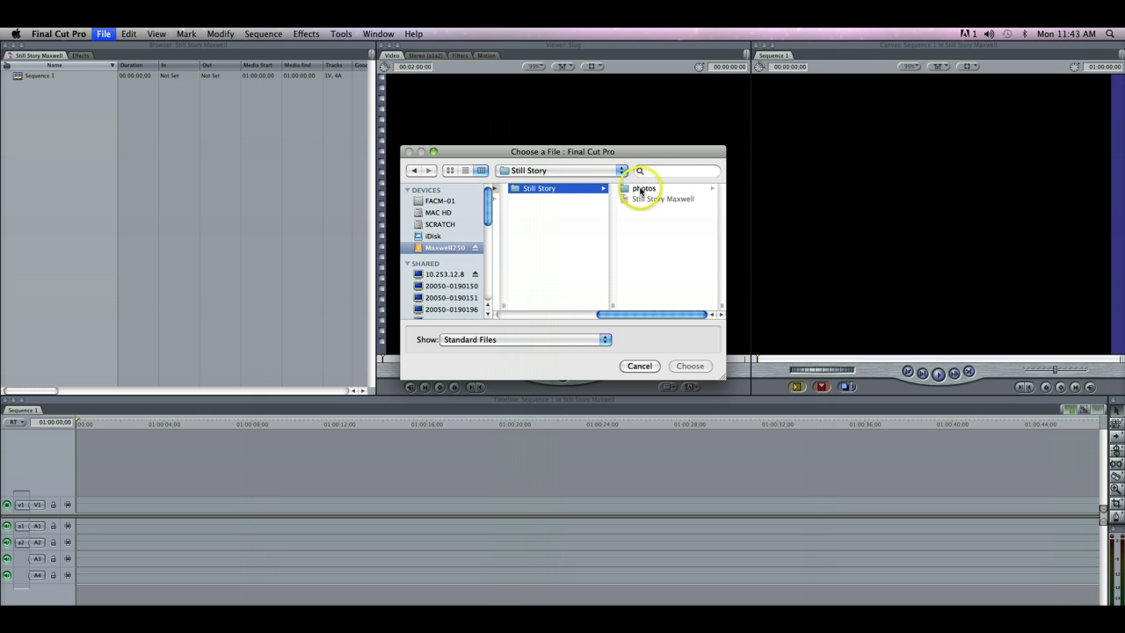
click(641, 190)
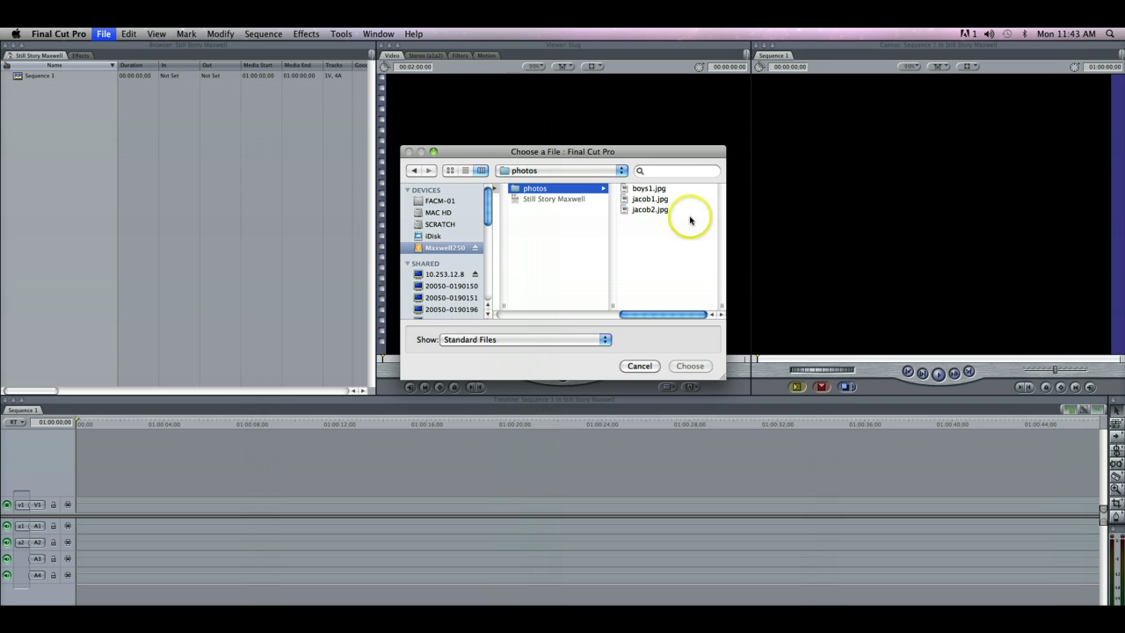
- Import all three JPG images from the photos folder into the project
drag(676, 223, 638, 187)
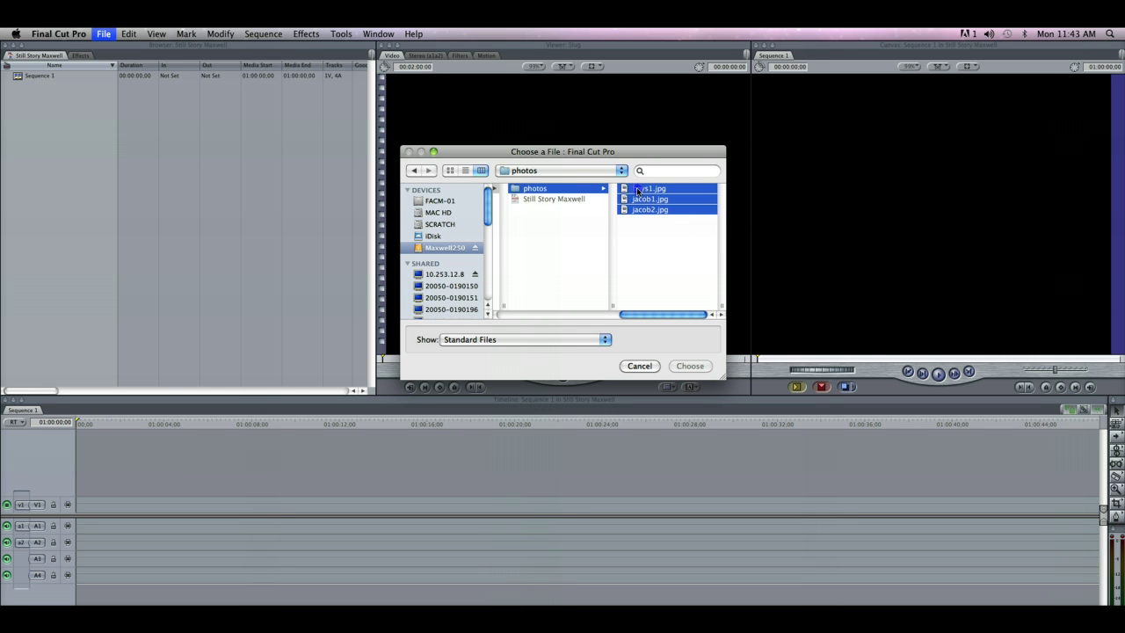
click(658, 237)
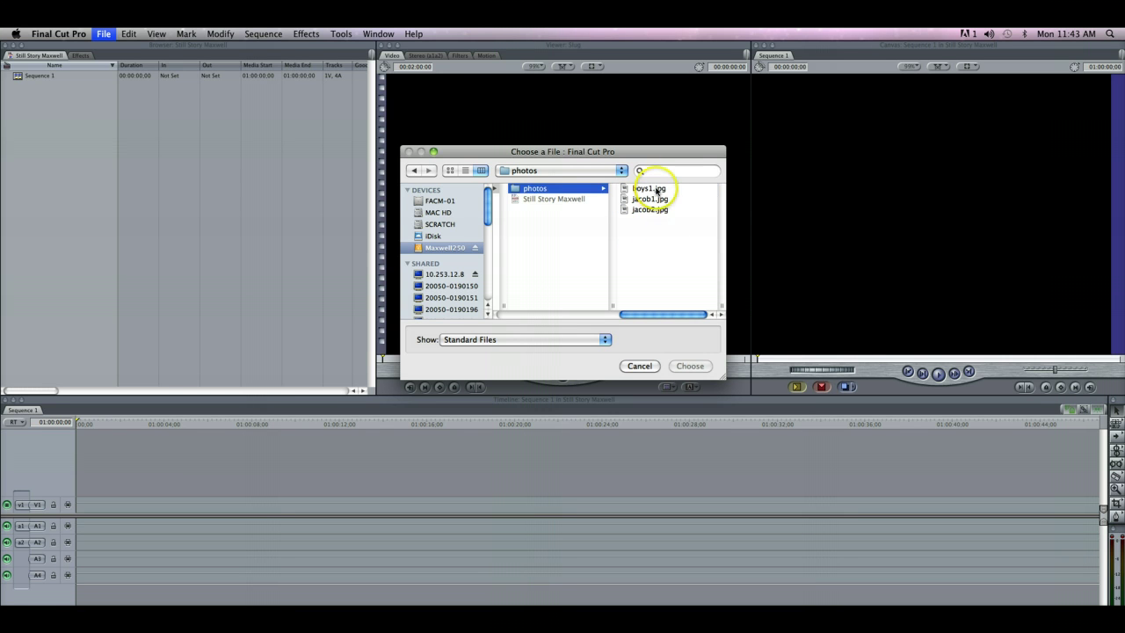
click(655, 188)
drag(527, 188, 539, 213)
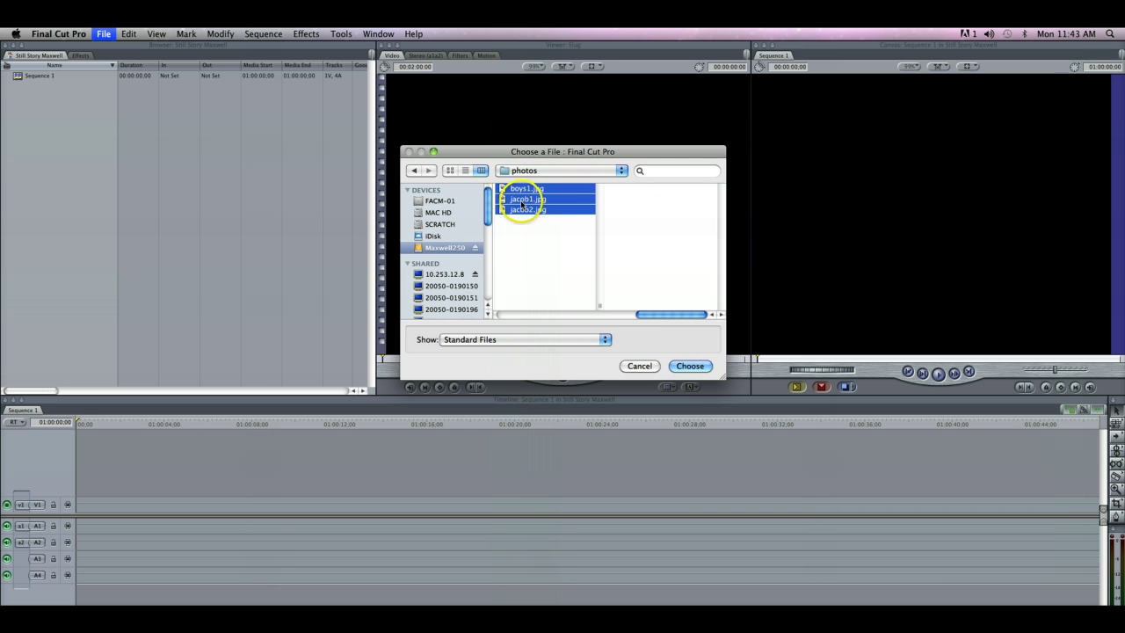
click(690, 365)
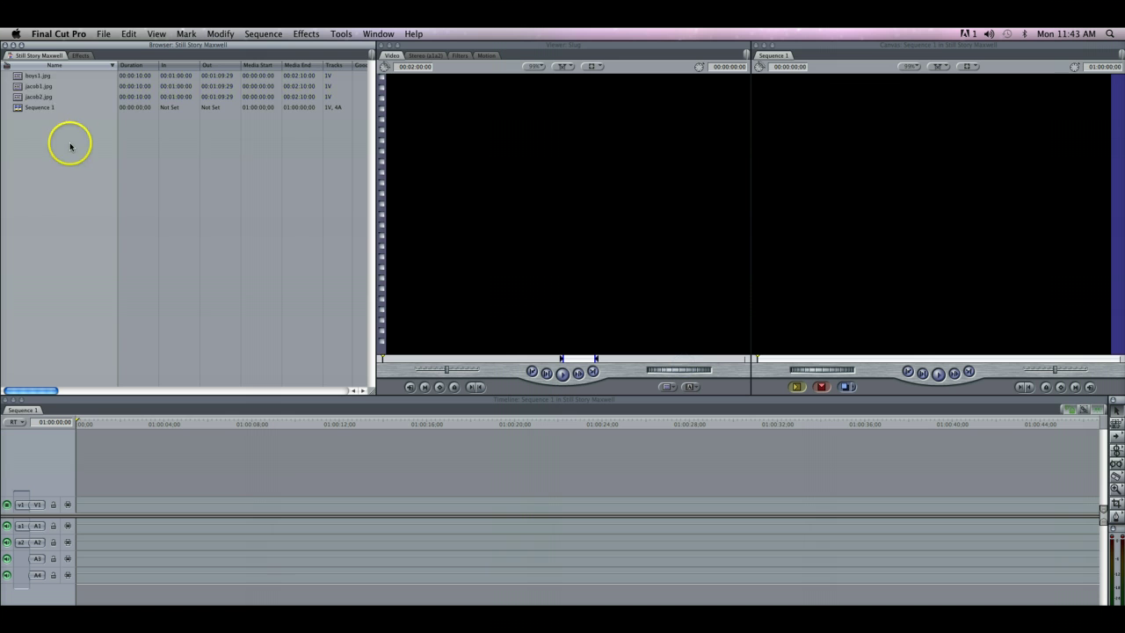
- Open boys1.jpg and then the image listed directly below it in the Viewer to preview them
click(31, 76)
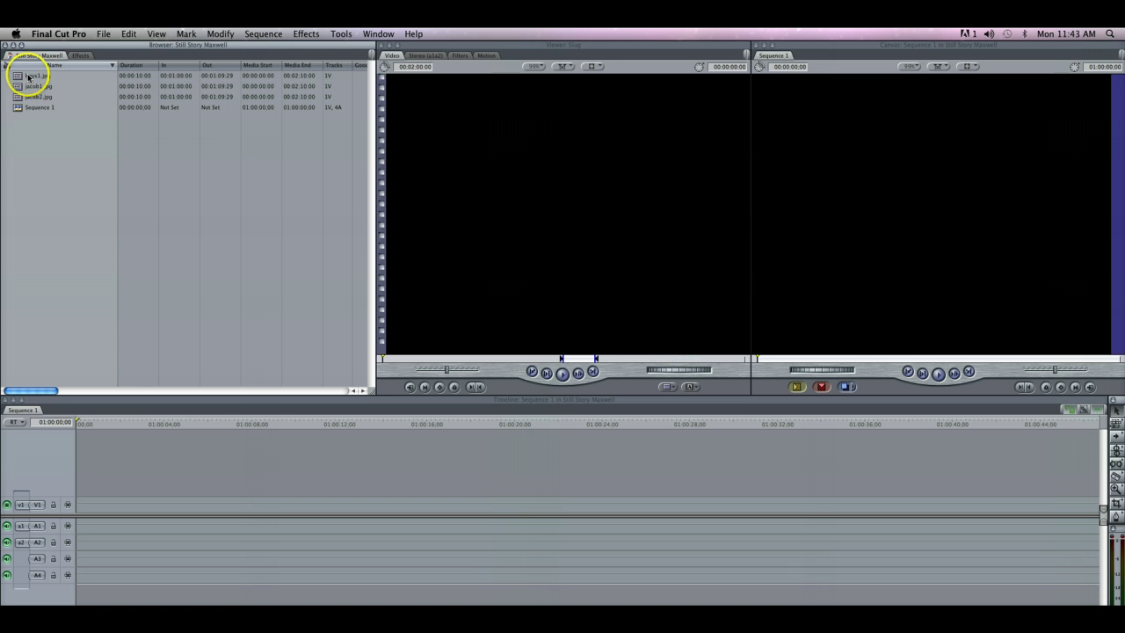
click(20, 76)
double_click(19, 76)
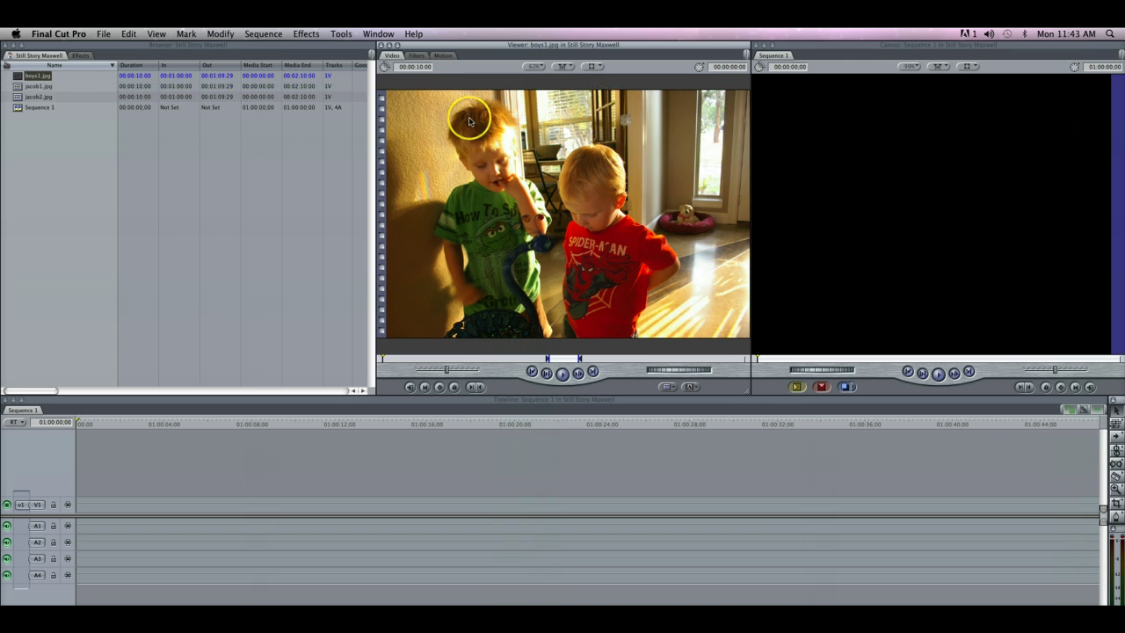
double_click(19, 86)
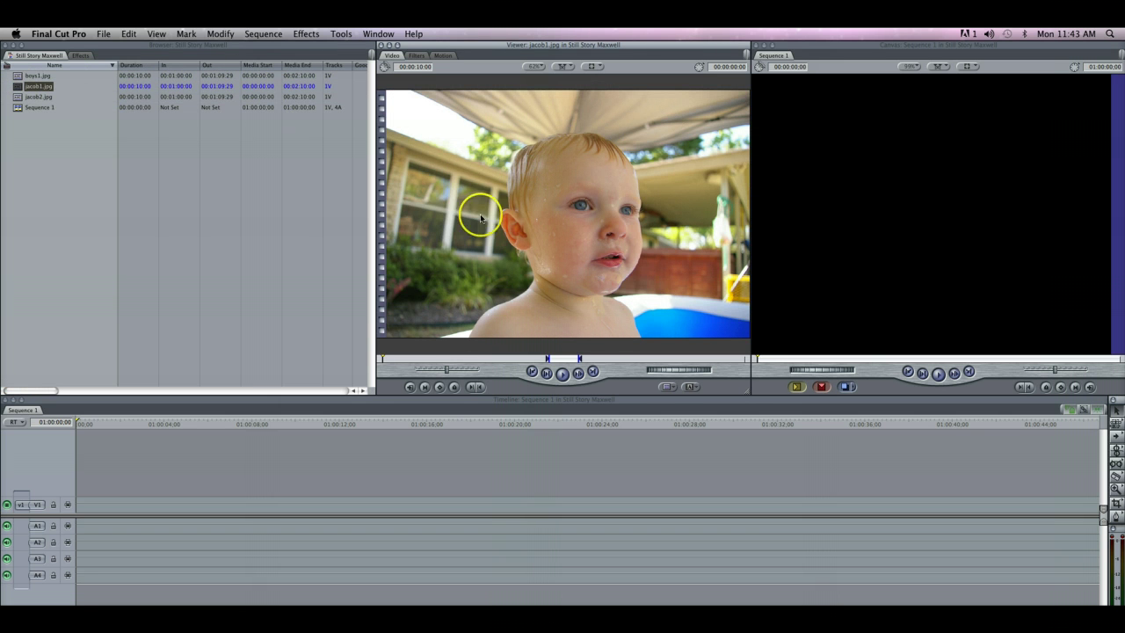
- Open the three imported photos in the Viewer one after another to compare them, ending on boys1.jpg
double_click(20, 96)
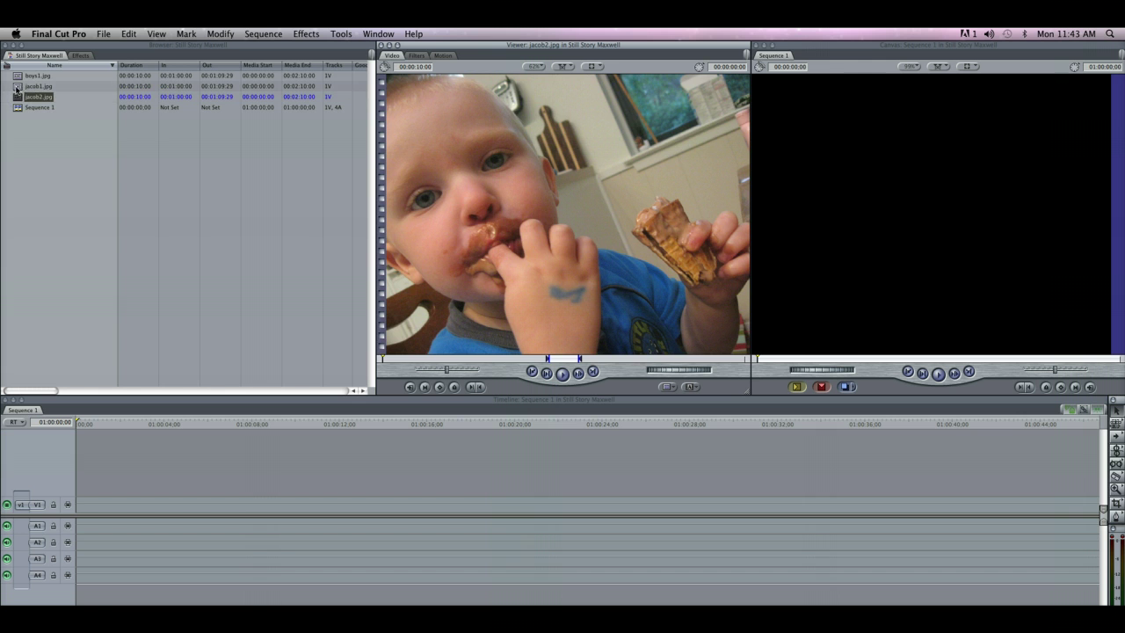
double_click(18, 87)
double_click(15, 77)
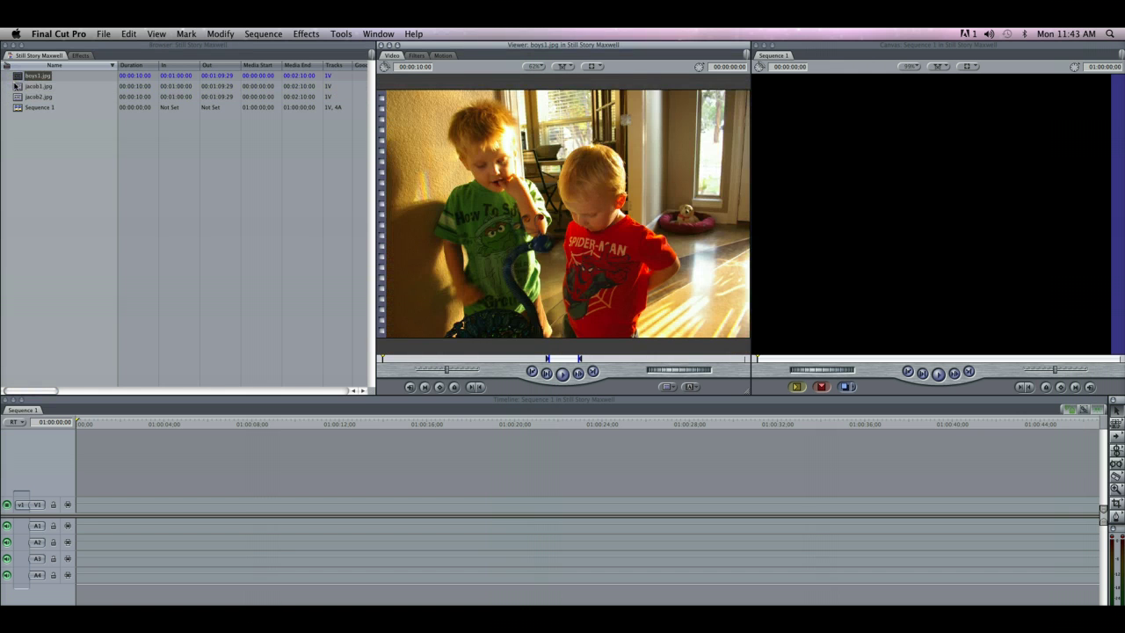
double_click(16, 87)
double_click(20, 97)
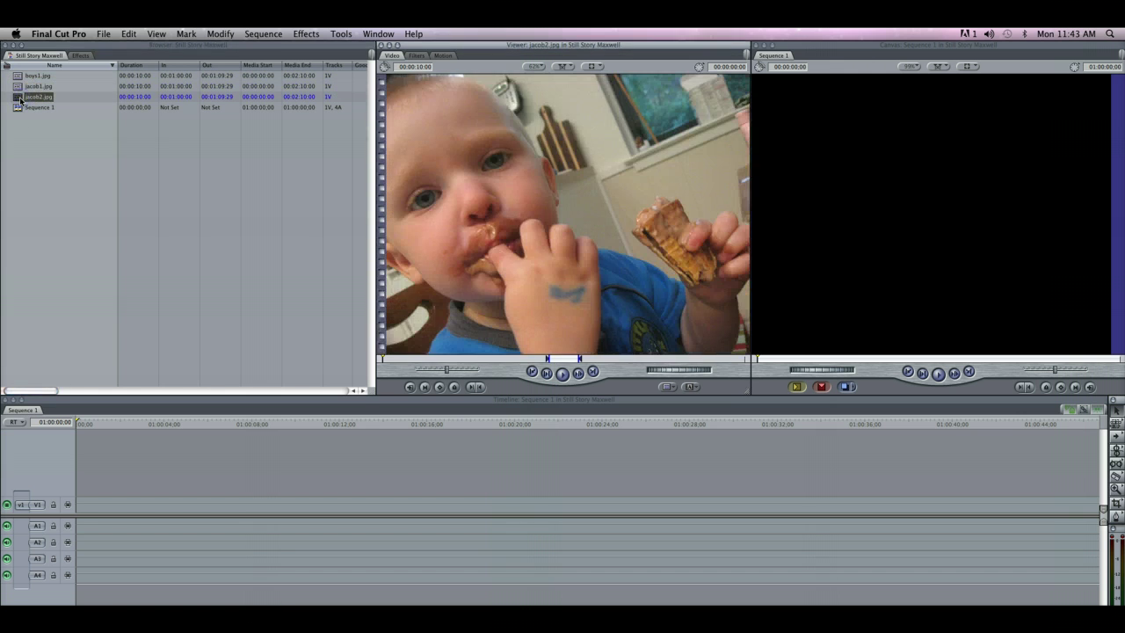
double_click(16, 87)
double_click(16, 77)
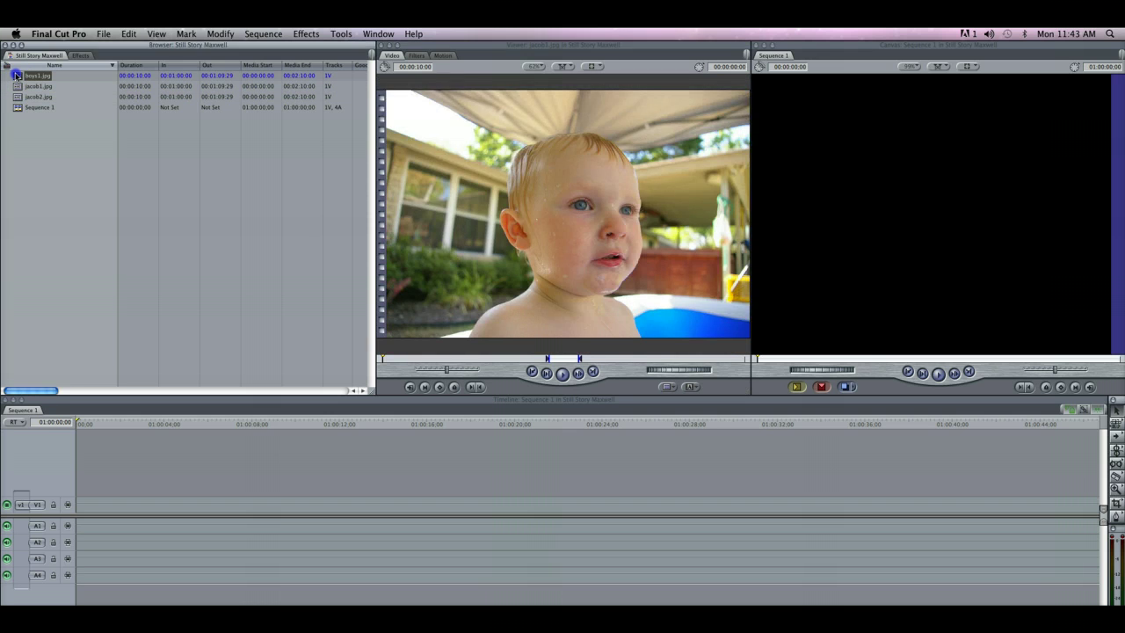
- Place the boys1.jpg clip at its full 10-second duration at the start of track V1
click(54, 161)
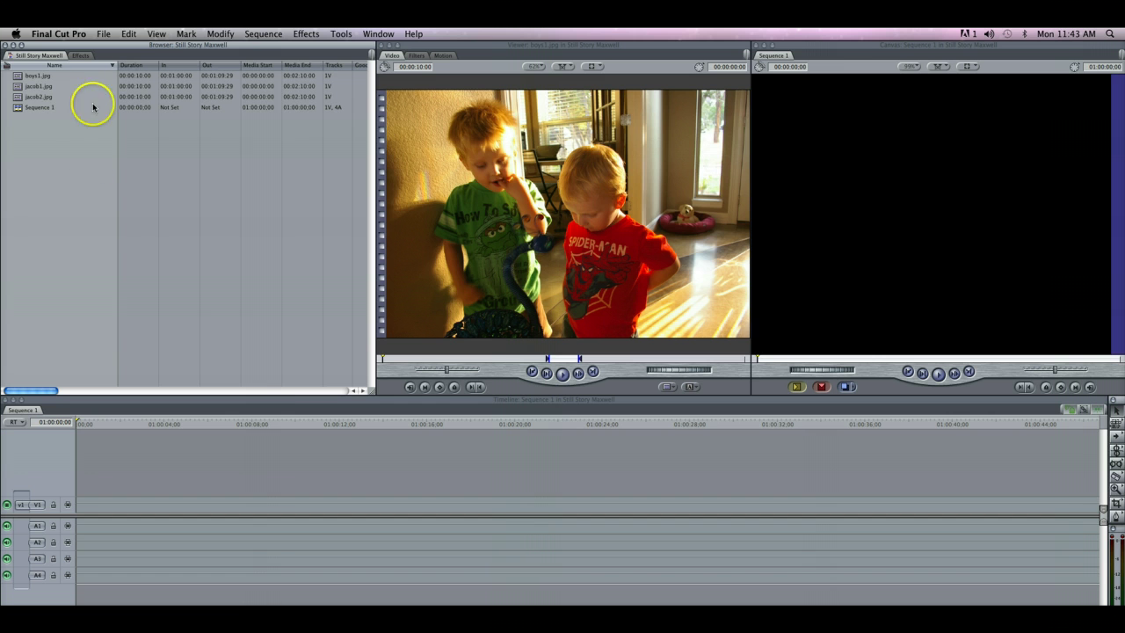
click(573, 359)
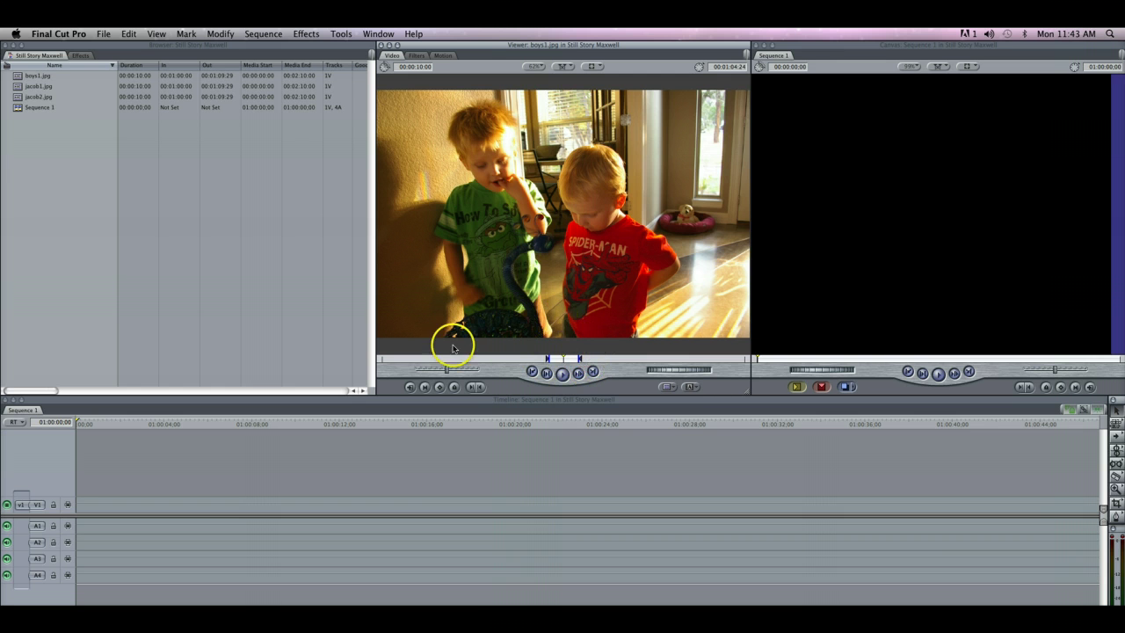
click(19, 77)
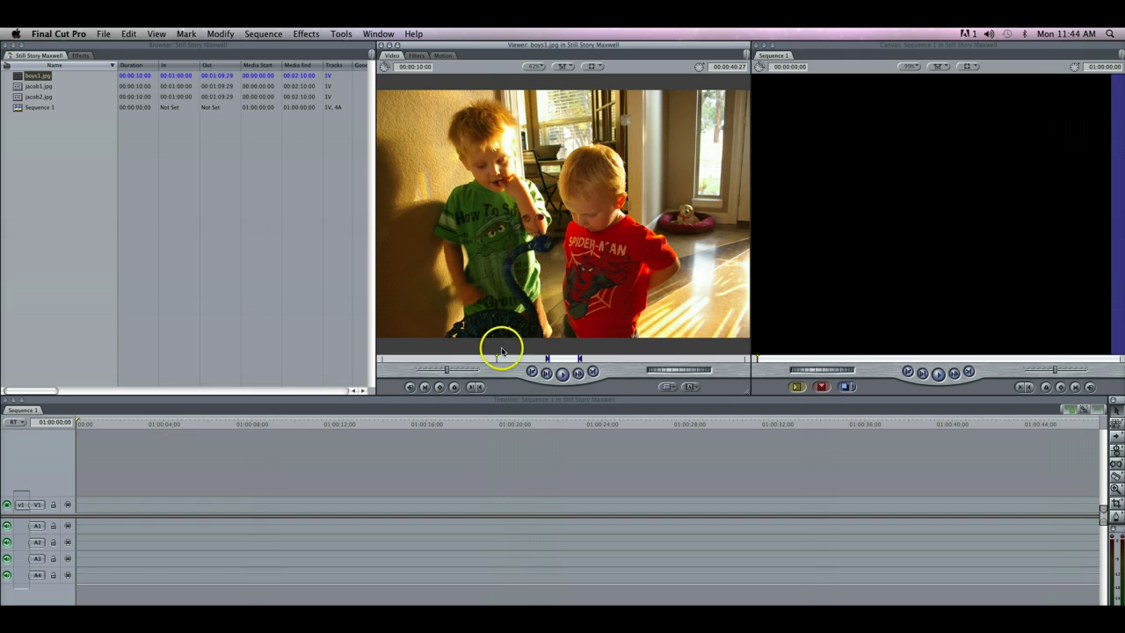
drag(564, 296, 83, 503)
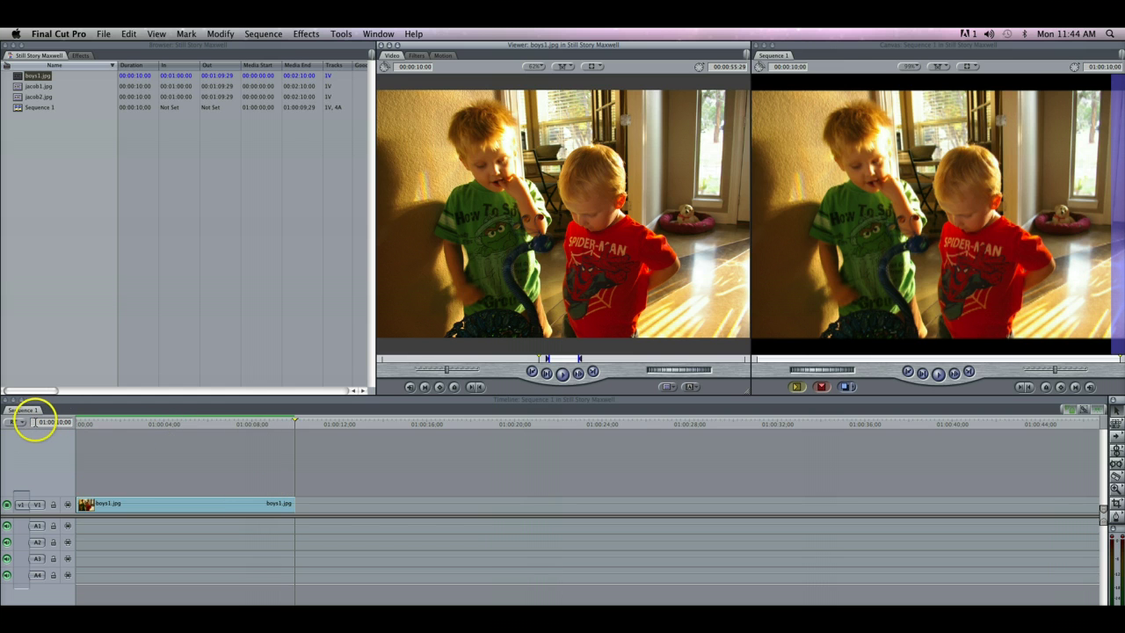
- Scrub through the boys1.jpg clip on track V1 and delete it from the Timeline
click(35, 423)
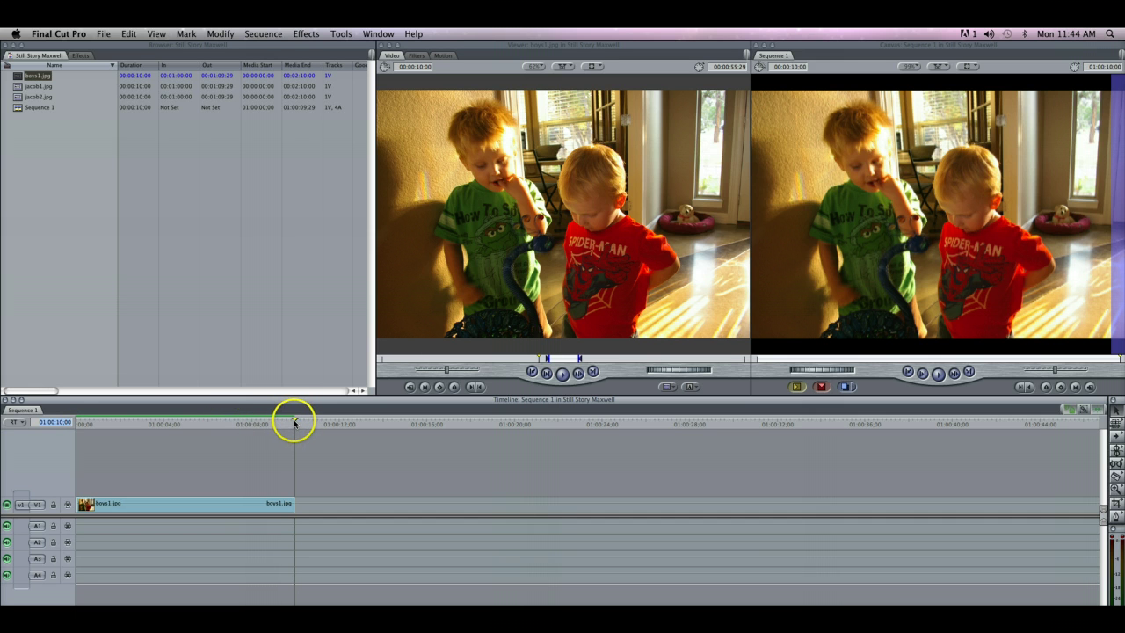
mouse_move(295, 423)
mouse_down()
mouse_move(165, 423)
mouse_move(291, 425)
mouse_up()
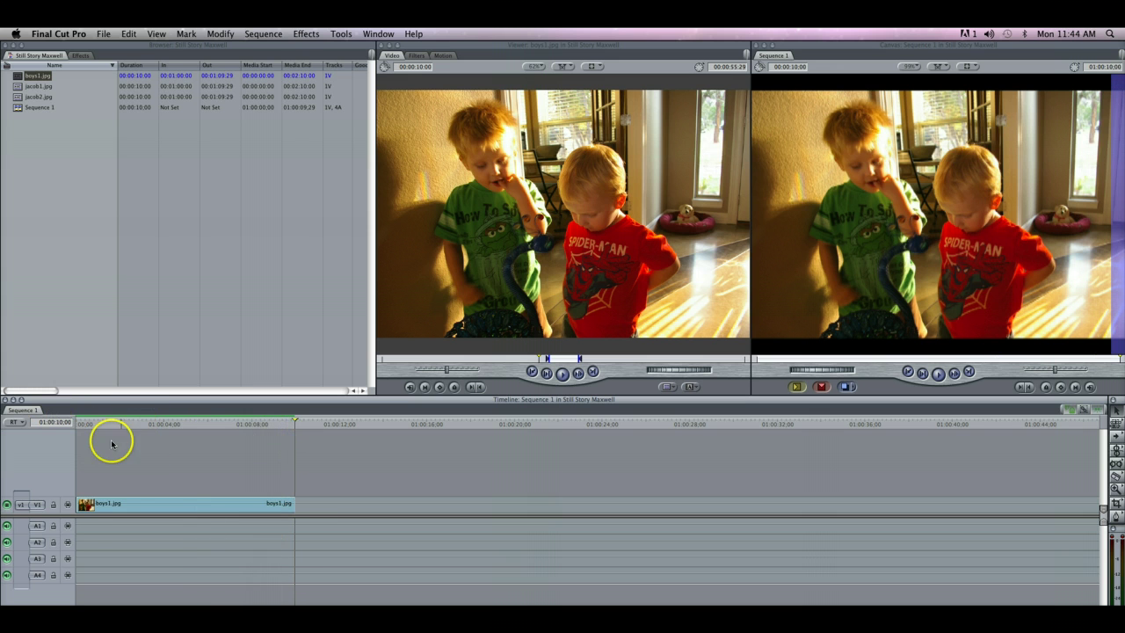
click(76, 423)
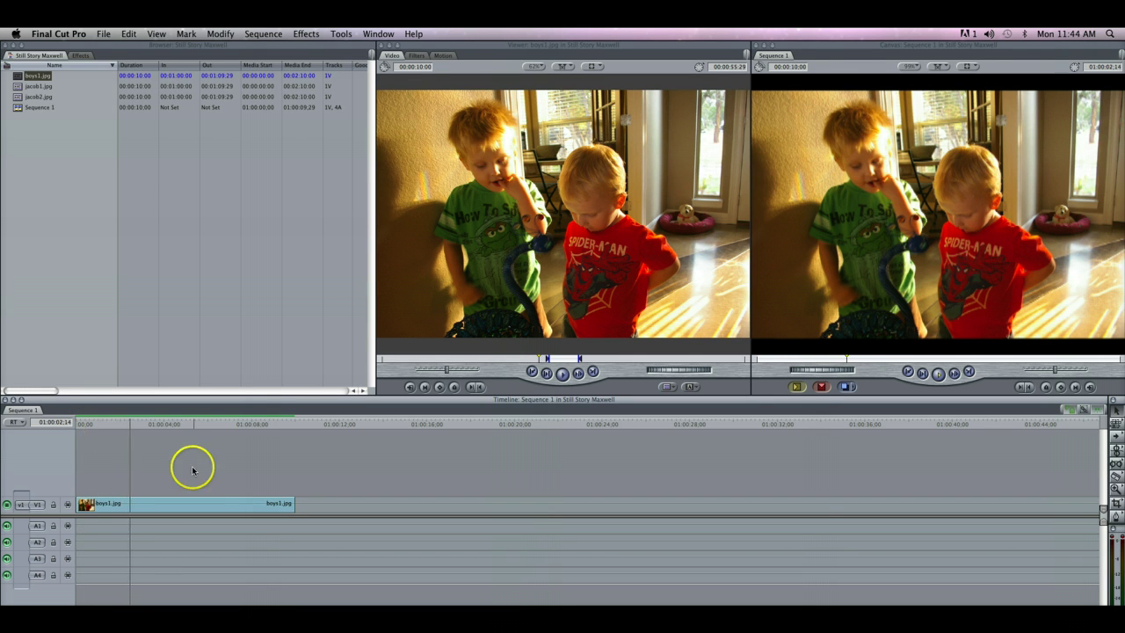
click(196, 504)
key(Delete)
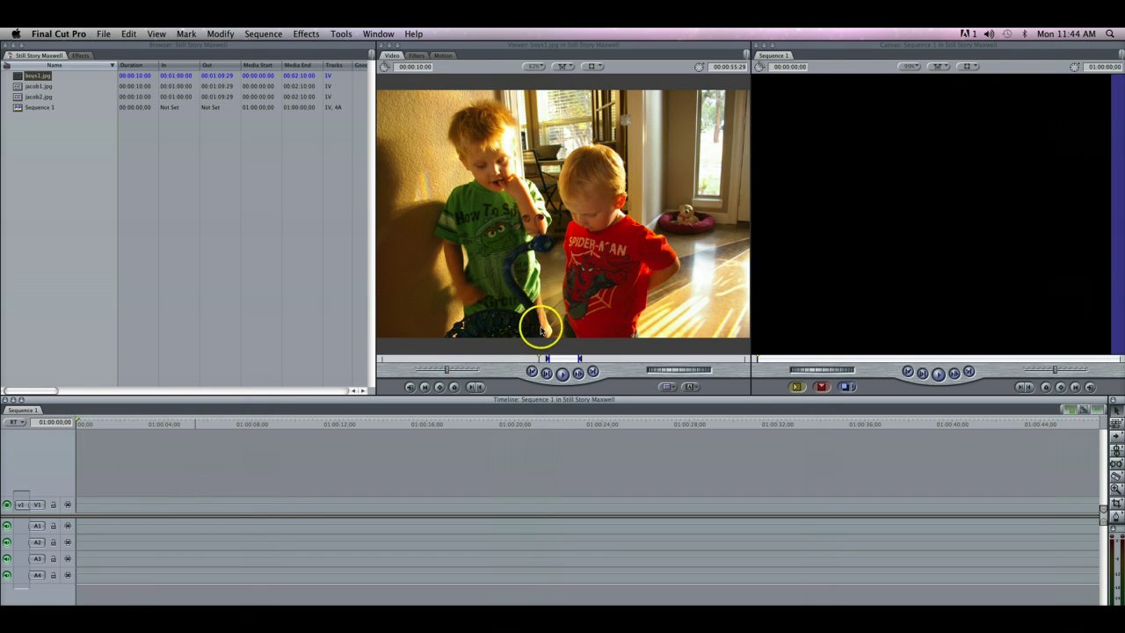
- Mark the Out point of boys1.jpg at 00:01:05:00 and place the trimmed clip at the start of track V1
click(563, 359)
drag(564, 358, 558, 358)
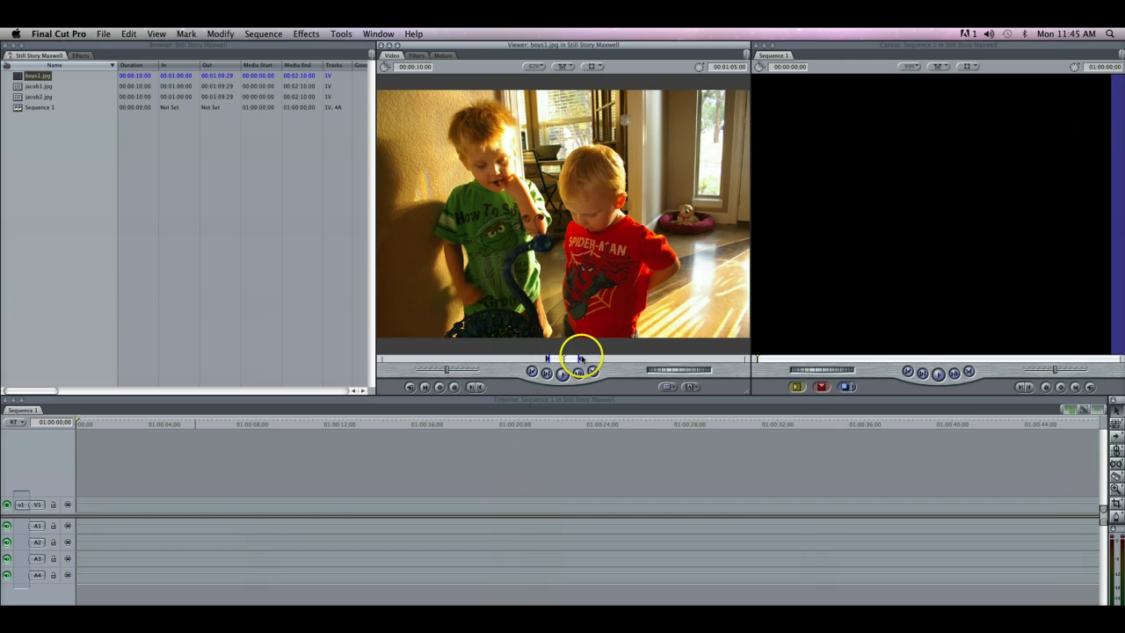
click(480, 386)
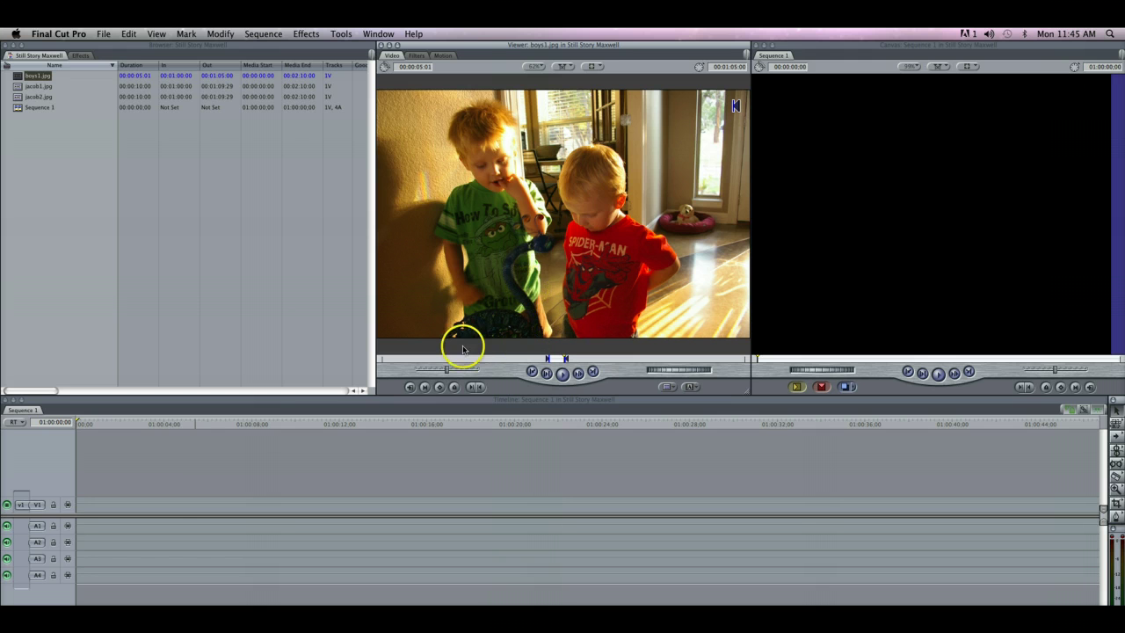
drag(580, 219, 86, 508)
click(114, 424)
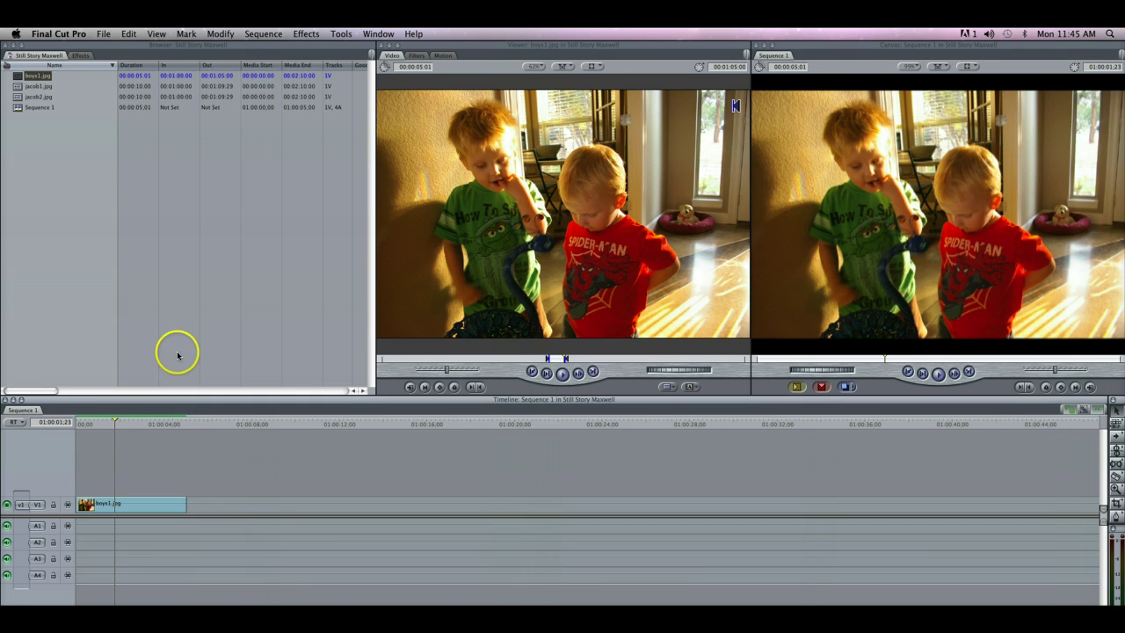
- Mark the Out point of the second photo at 00:01:02:00 and place the trimmed clip directly after boys1.jpg on track V1
double_click(19, 86)
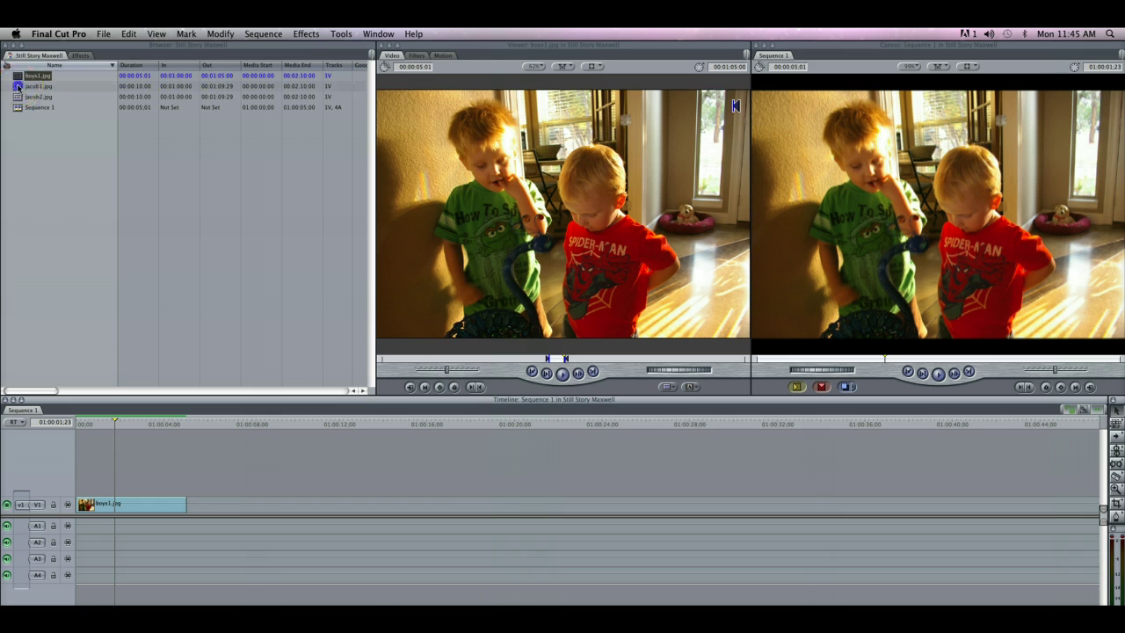
click(564, 358)
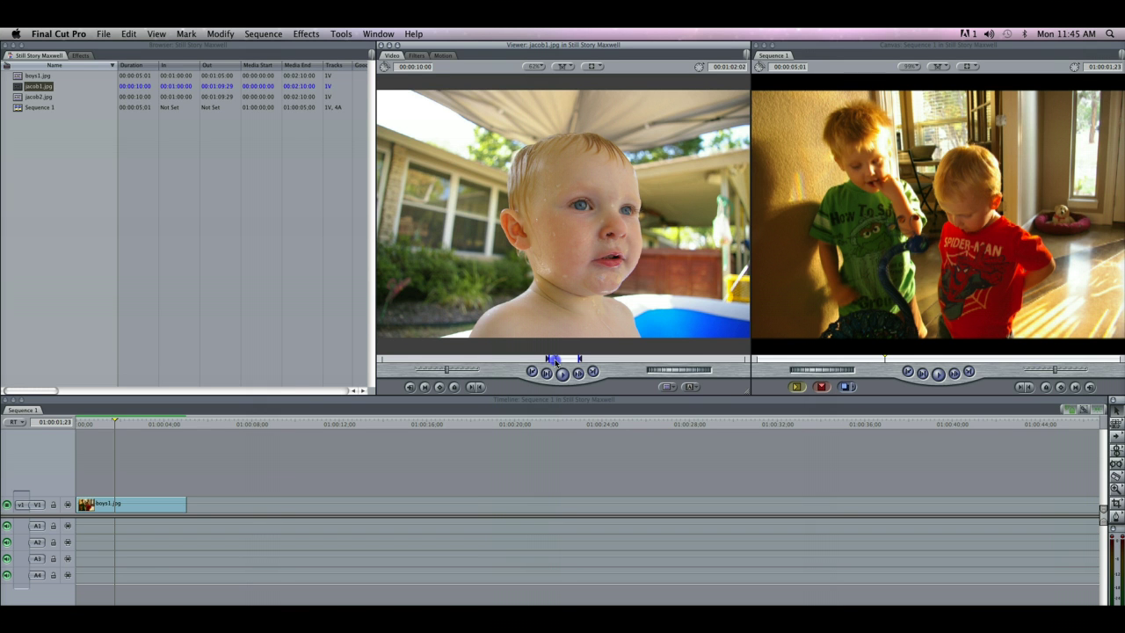
click(544, 375)
click(479, 388)
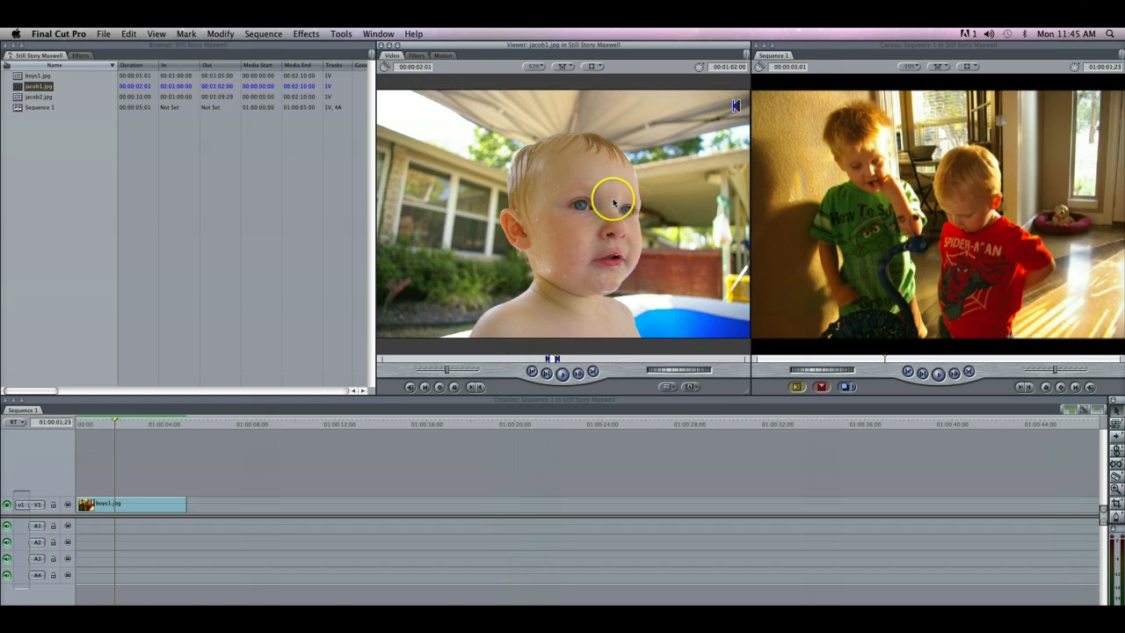
drag(607, 192, 198, 505)
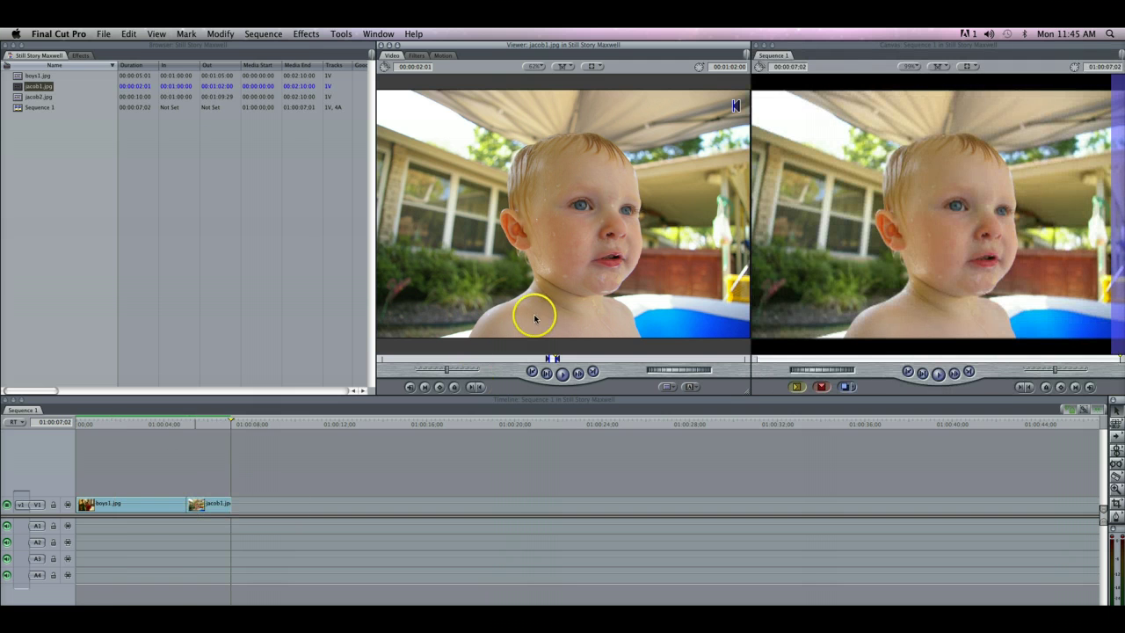
- Open the third photo in the Viewer and place it at its full 10-second duration after the second clip on track V1
double_click(22, 96)
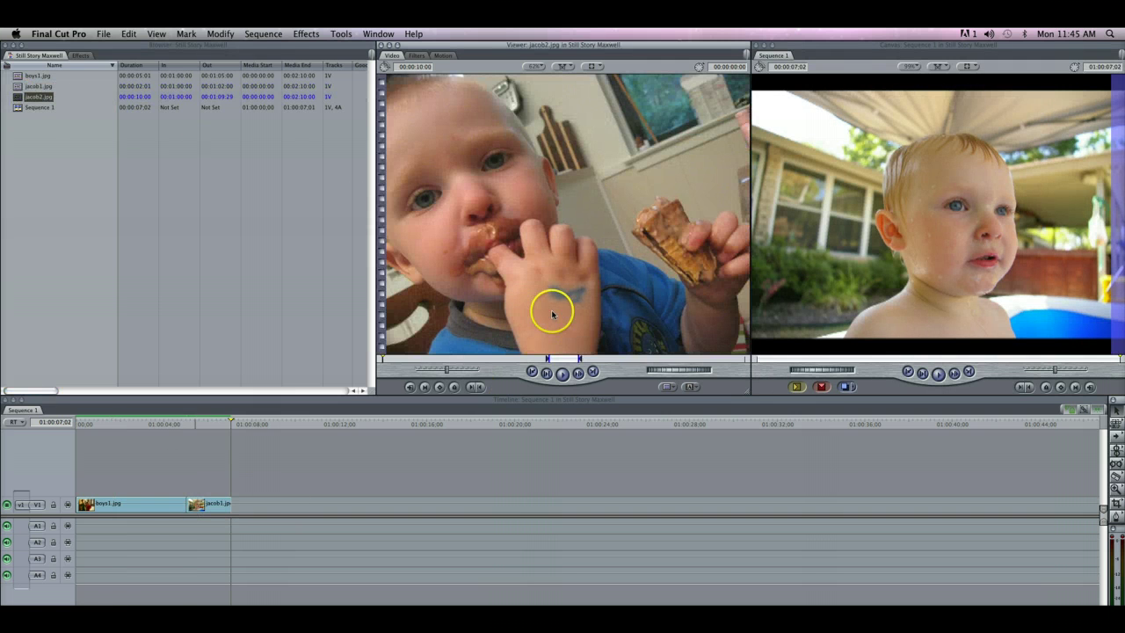
click(563, 359)
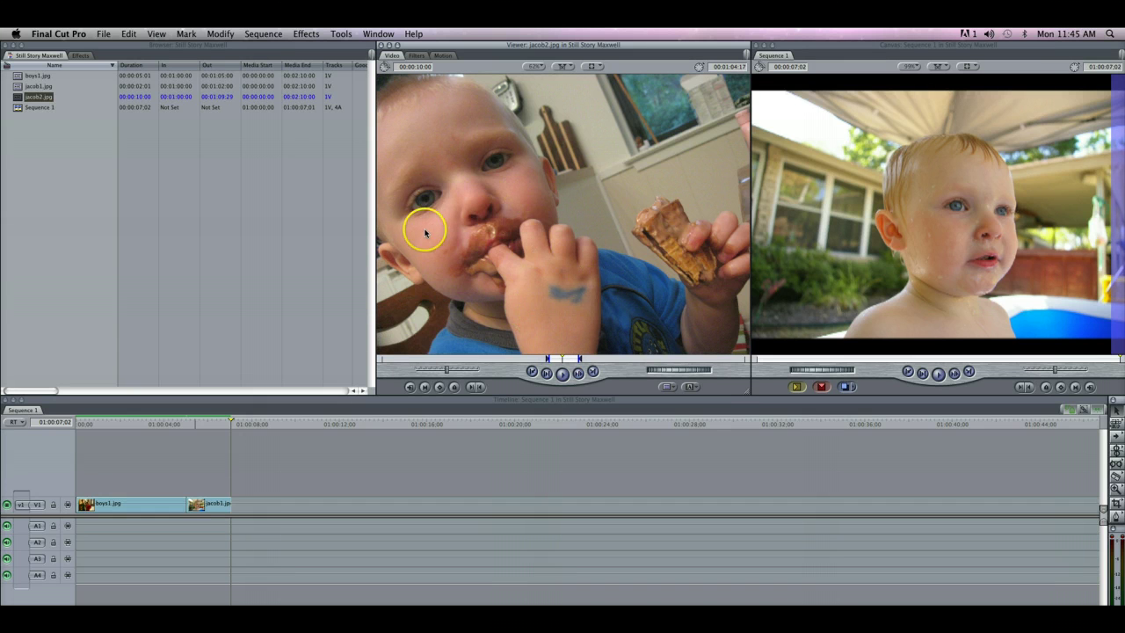
drag(580, 213, 242, 505)
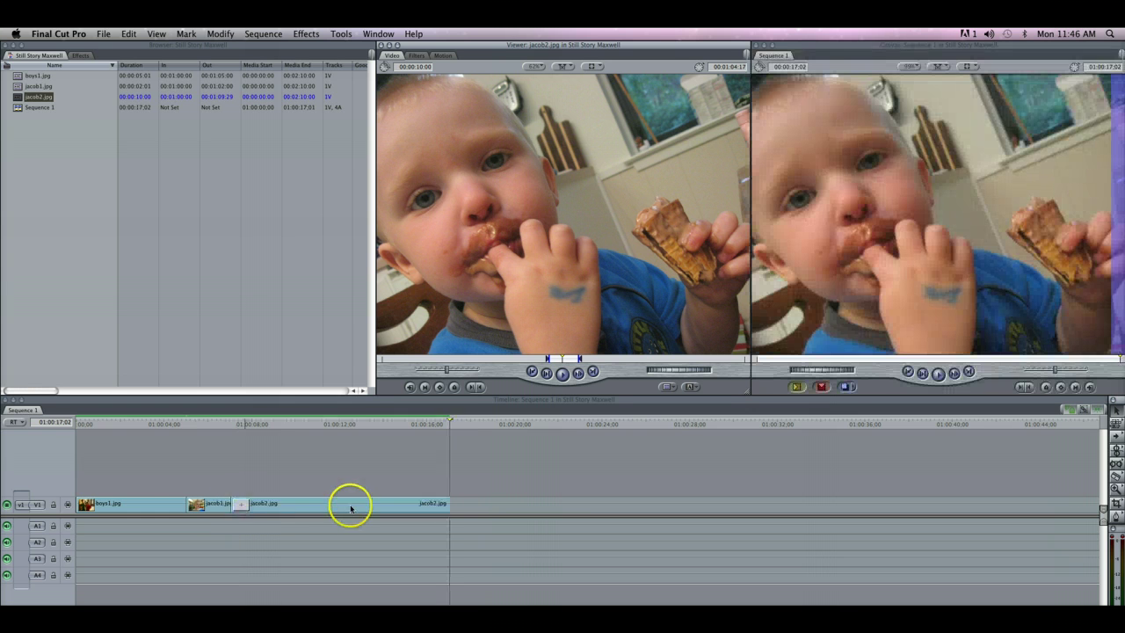
- Scrub and play Sequence 1 in the Timeline to review the three photo clips in the Canvas
click(217, 423)
click(282, 423)
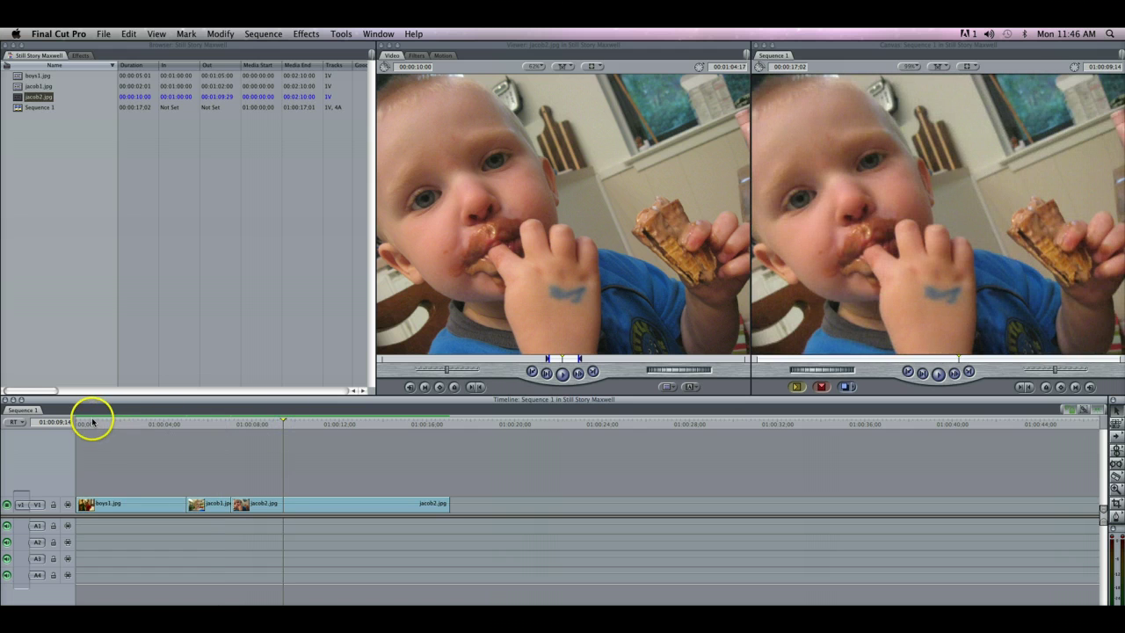
drag(92, 422, 80, 424)
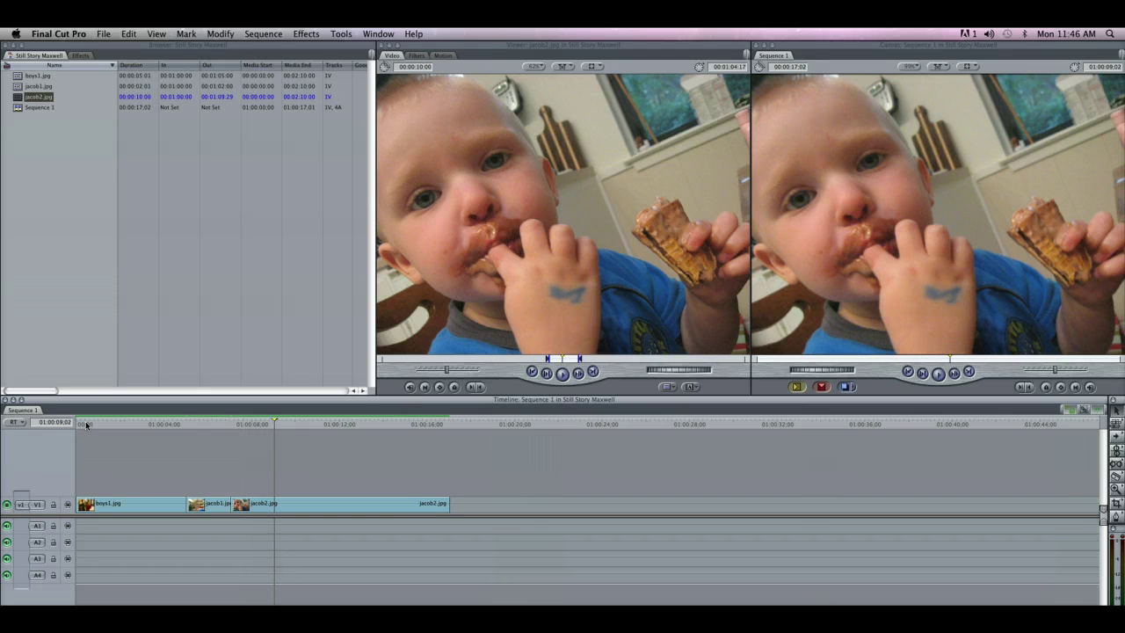
click(138, 433)
drag(151, 425, 190, 425)
click(476, 413)
key(space)
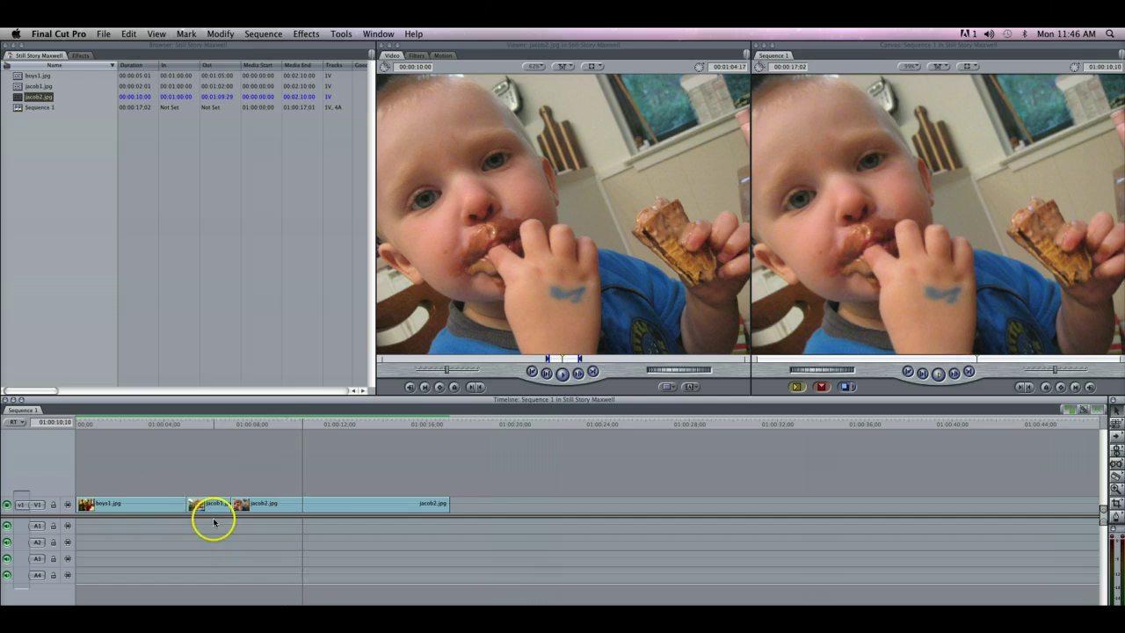
key(space)
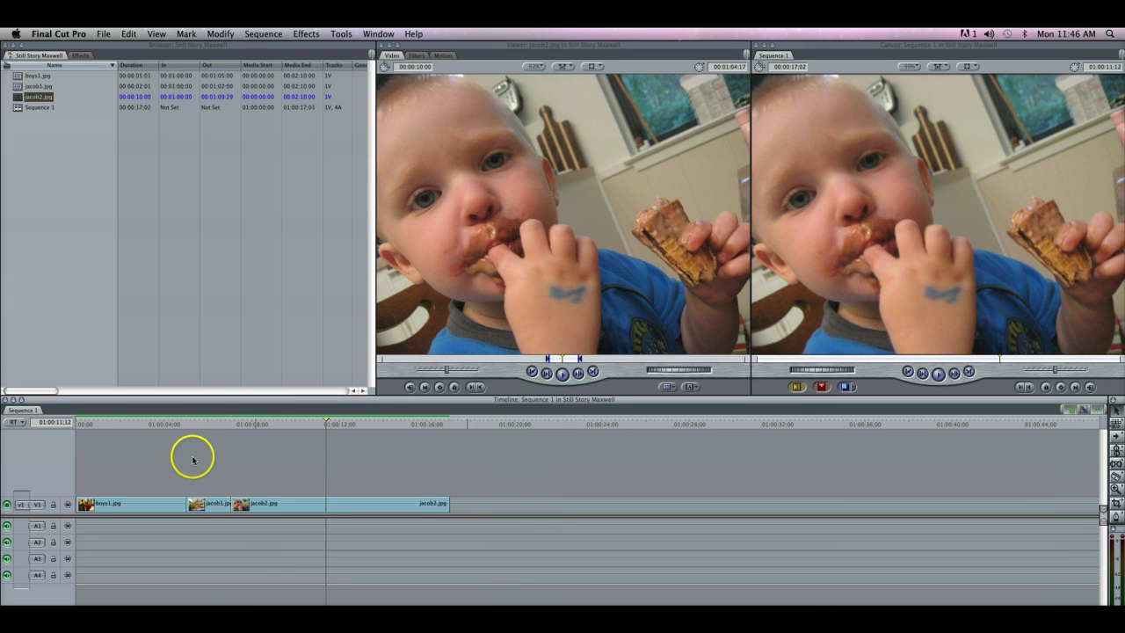
drag(326, 424, 161, 427)
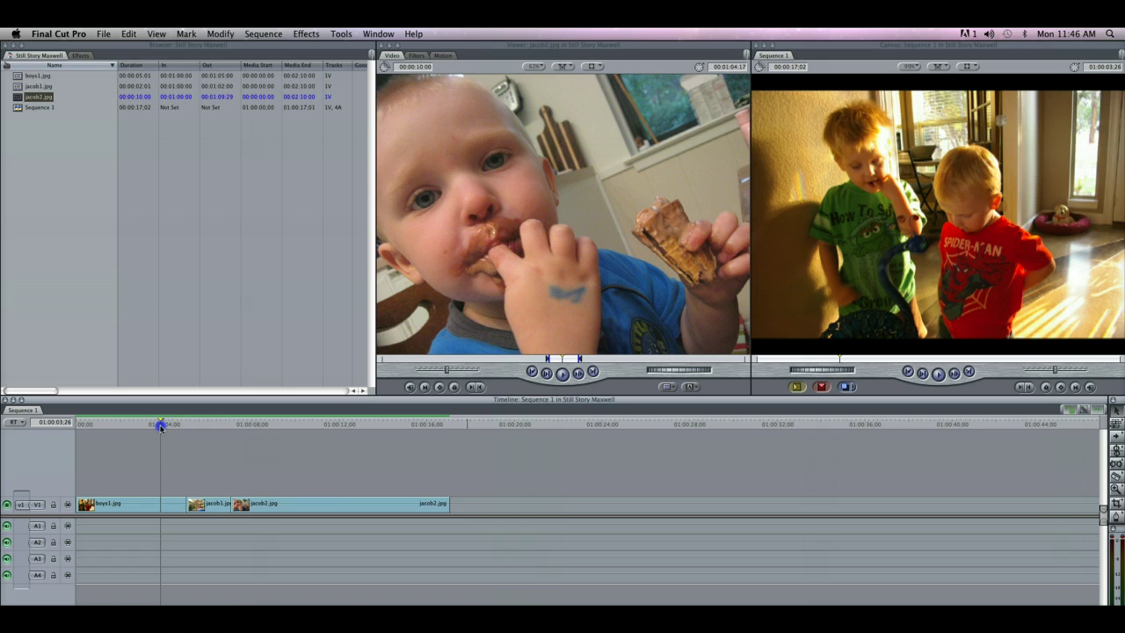
click(310, 489)
click(304, 474)
click(286, 492)
click(222, 512)
scroll(228, 526, right, 1)
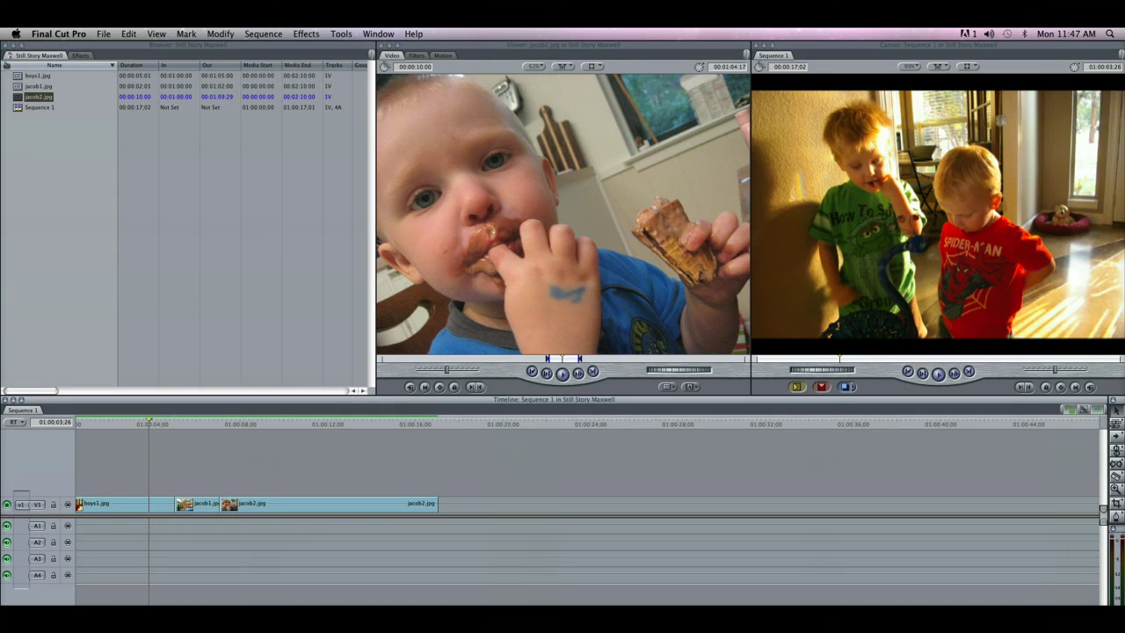